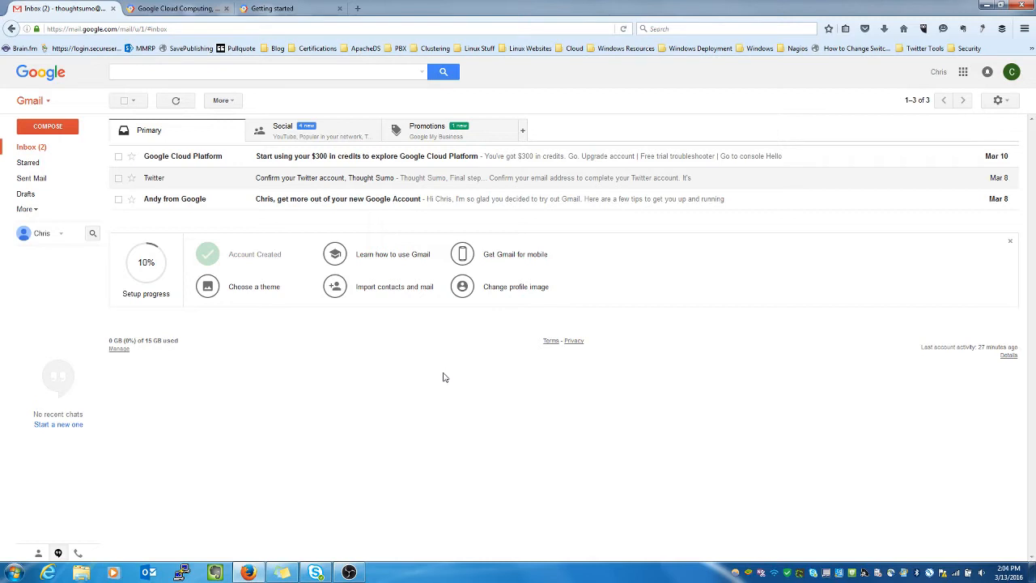
Step: In a new tab, search 'wikipedia' and open the Cloud computing article suggestion
click(361, 8)
text(wikipedia)
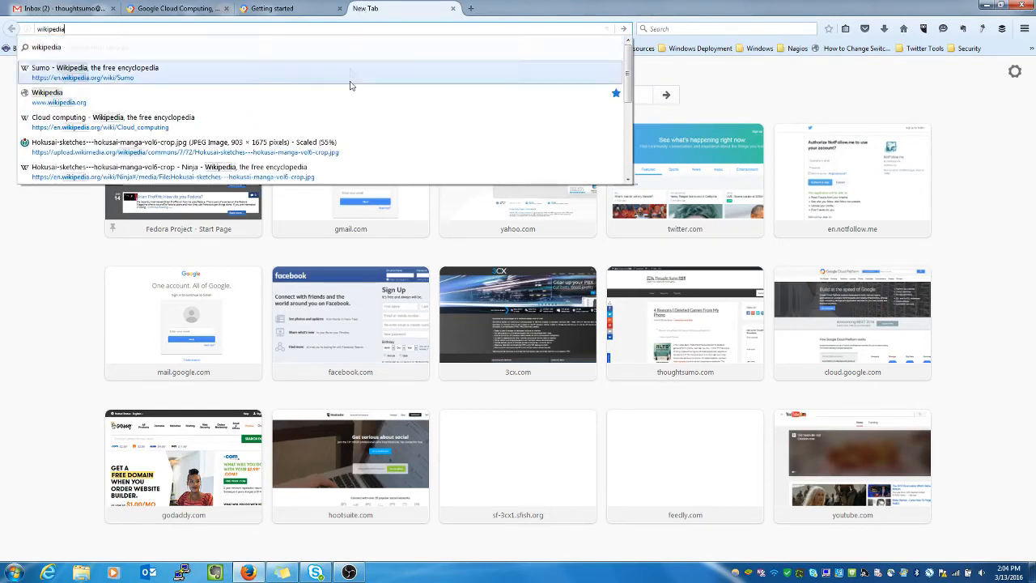
click(154, 122)
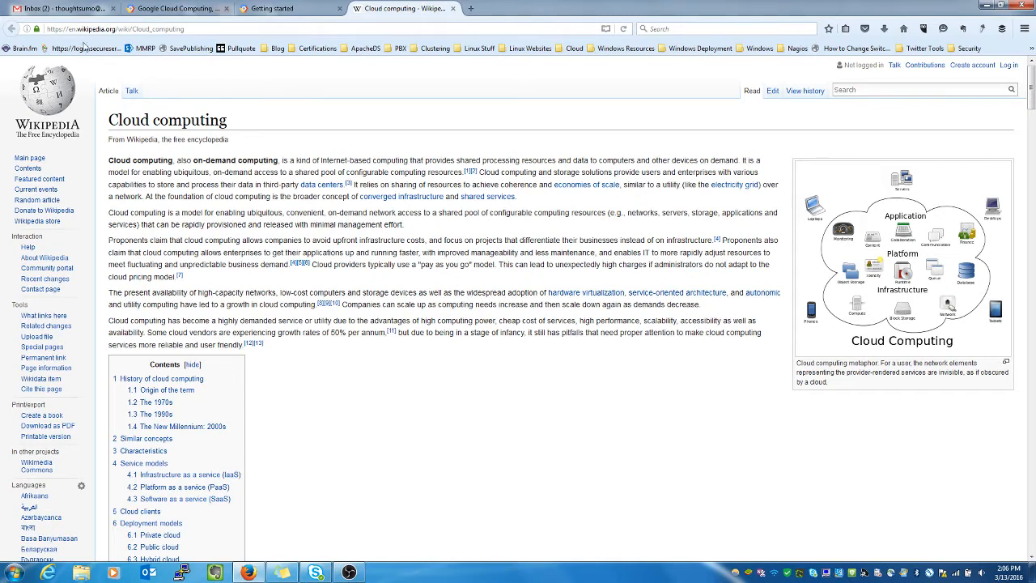
Step: Switch back to the Gmail inbox tab
click(69, 10)
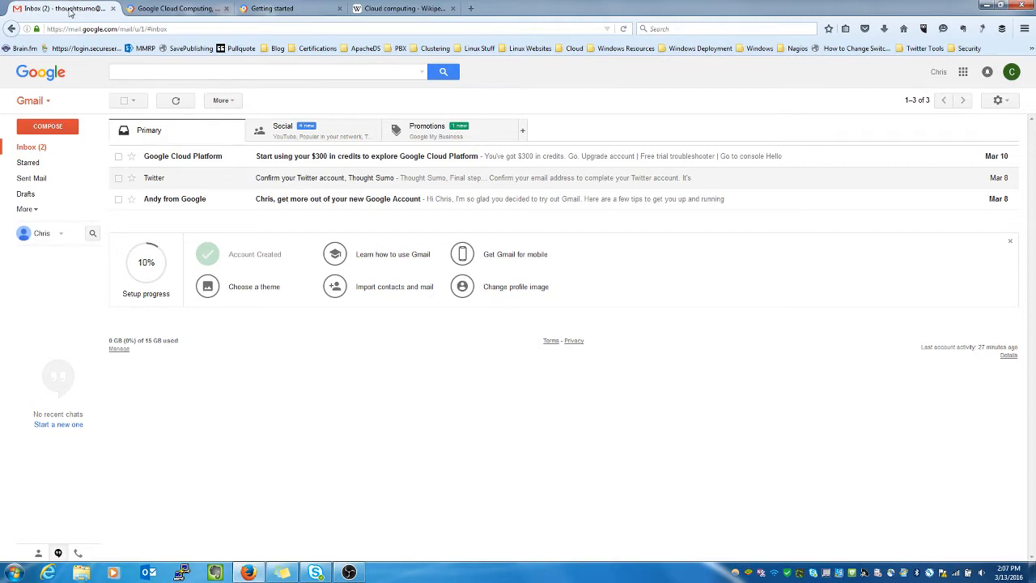
Step: Move from the Google Cloud Platform homepage tab to the console's Getting started tab
click(194, 12)
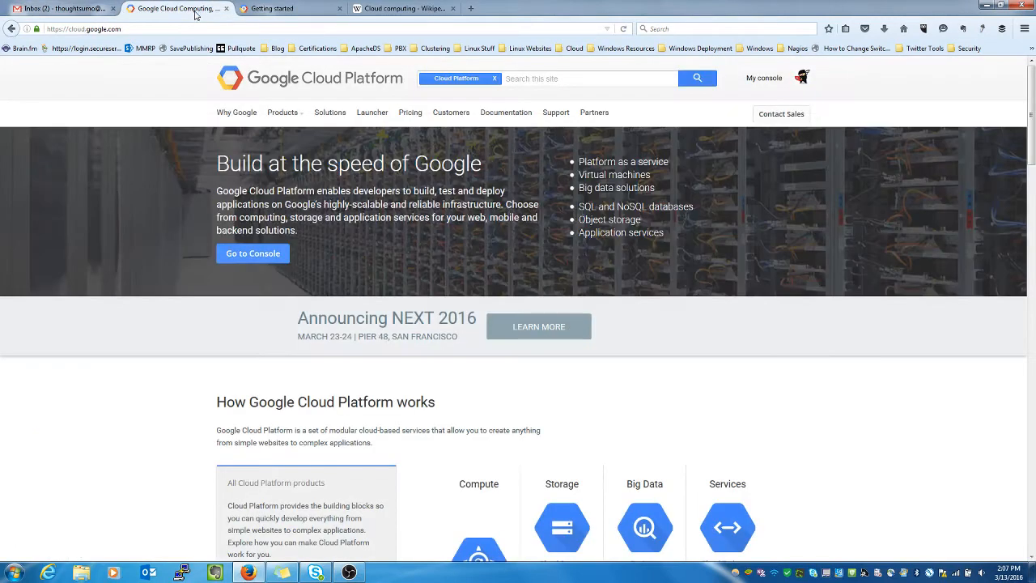
click(149, 30)
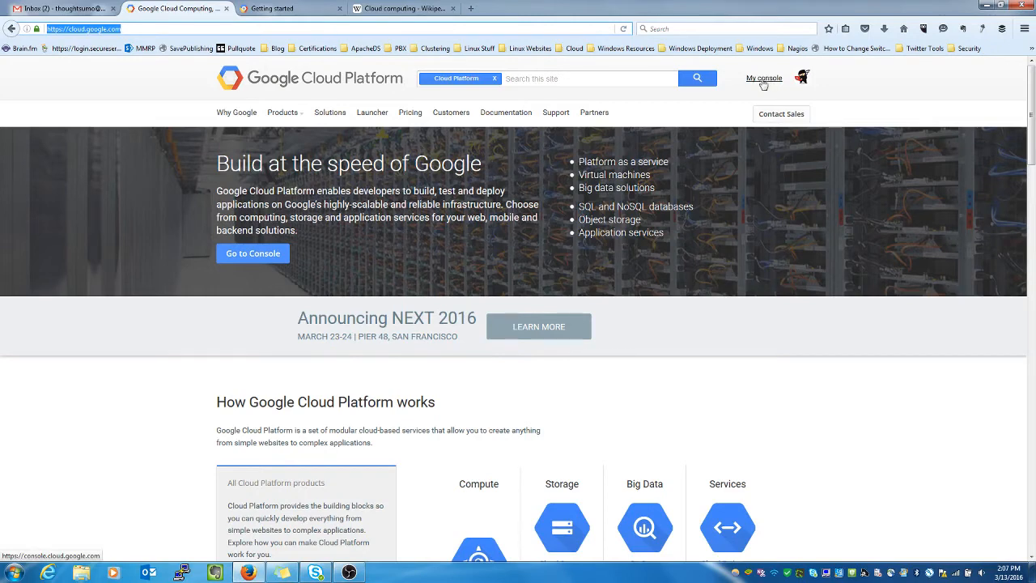
click(283, 10)
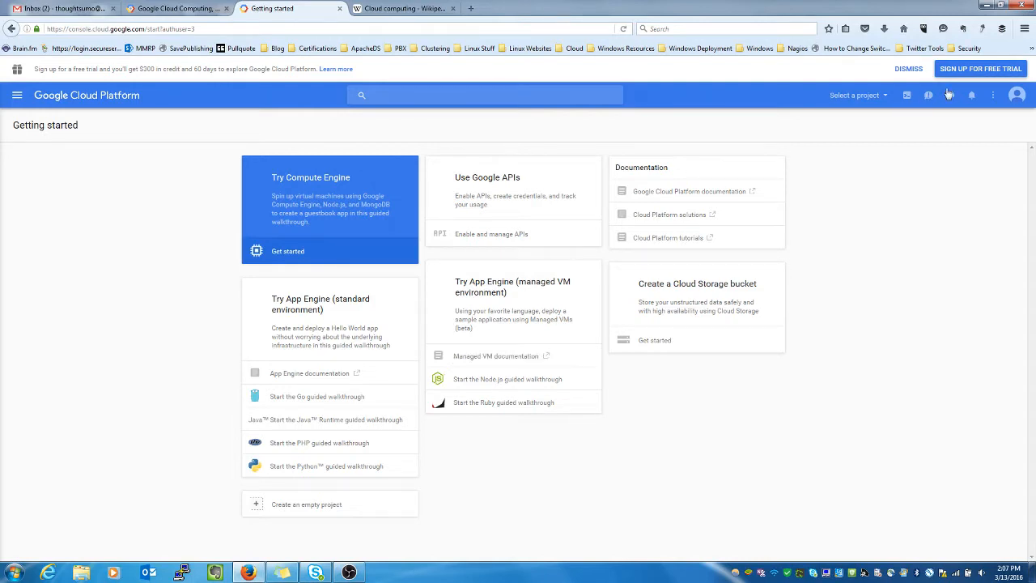
Step: Start the free-trial sign-up as an Individual and fill in the account holder's full name and address lines
click(973, 70)
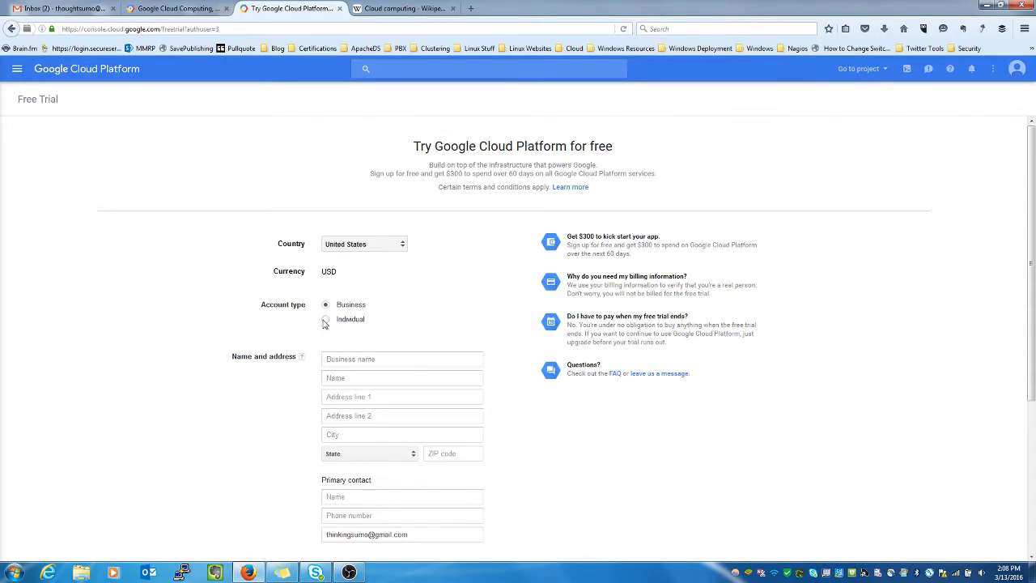
click(324, 320)
click(338, 359)
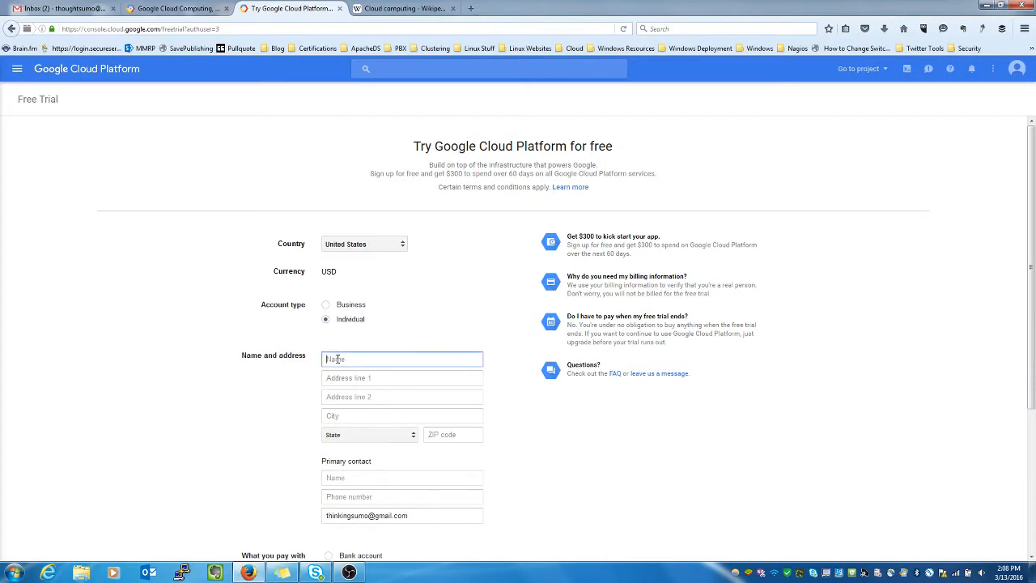
key(Tab)
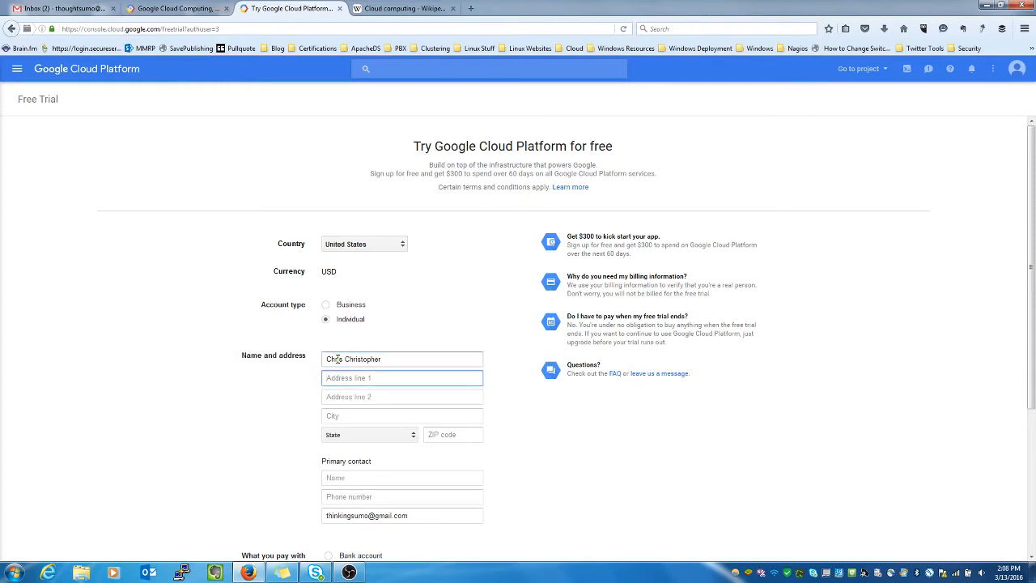
key(Tab)
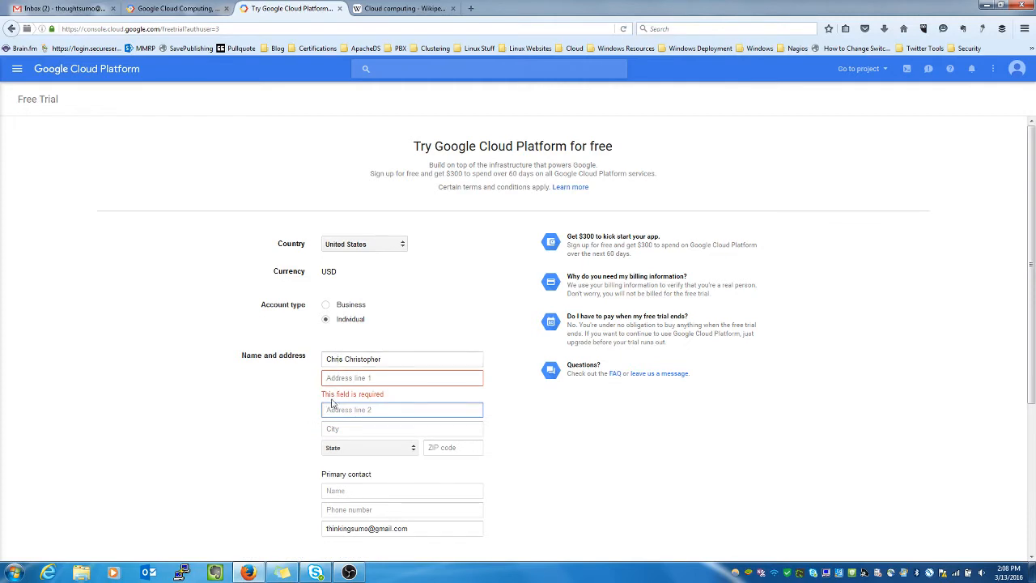
click(348, 377)
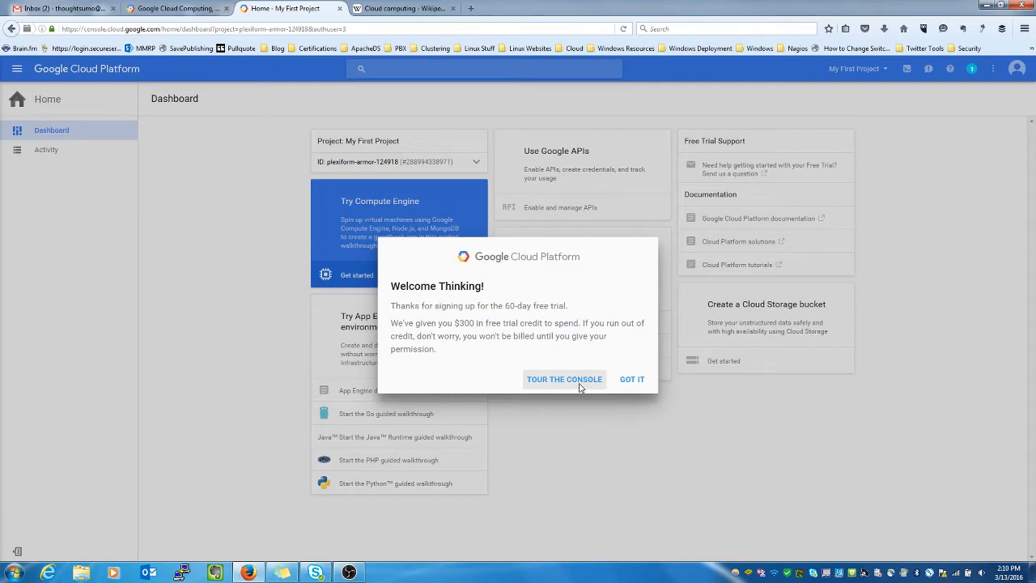
Step: Dismiss the trial welcome notice and open the Compute Engine API page in the Google APIs manager
click(632, 381)
click(549, 164)
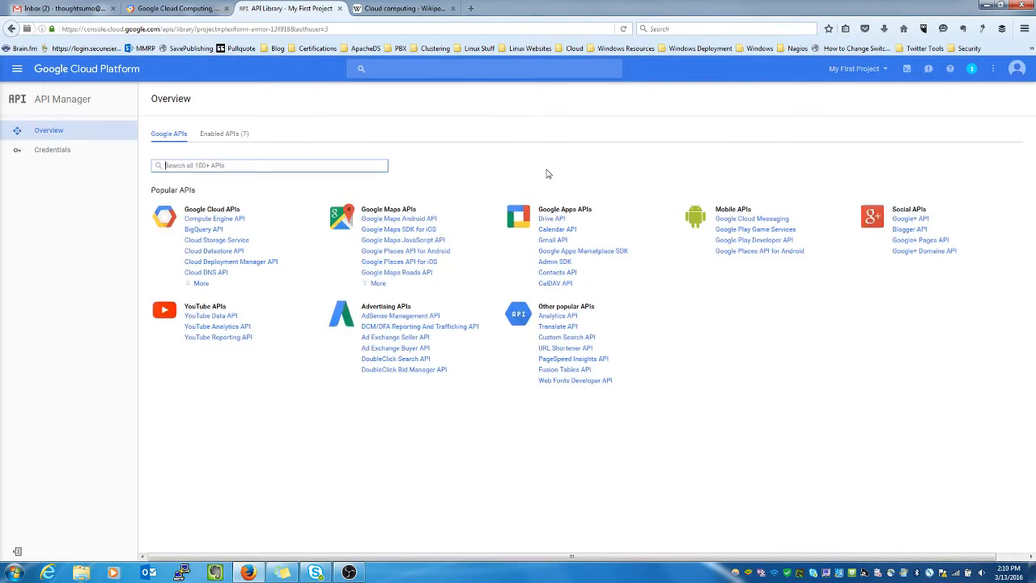
click(234, 224)
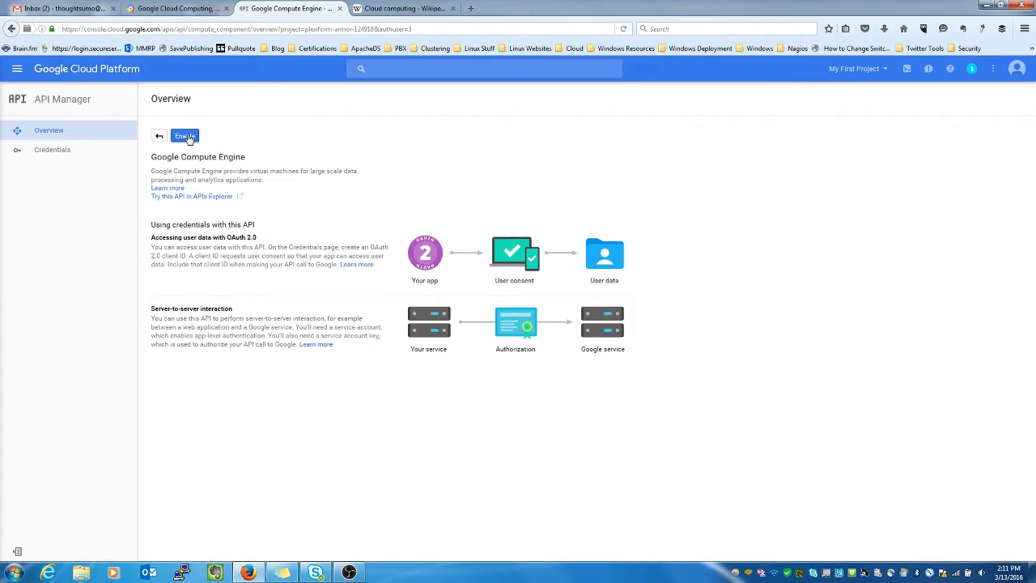
Step: Enable the Google Compute Engine API and go to its Credentials setup
click(185, 136)
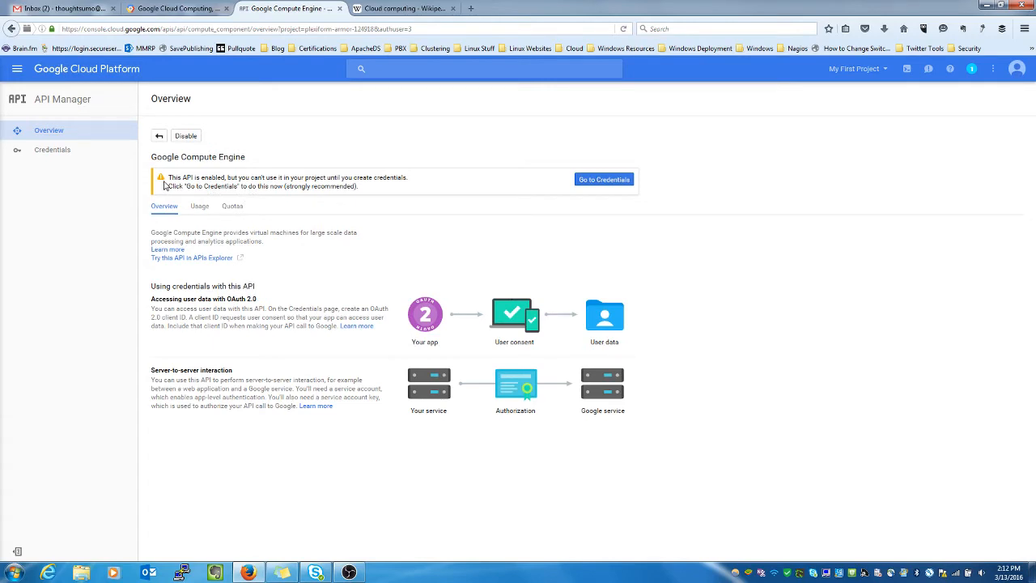
click(613, 181)
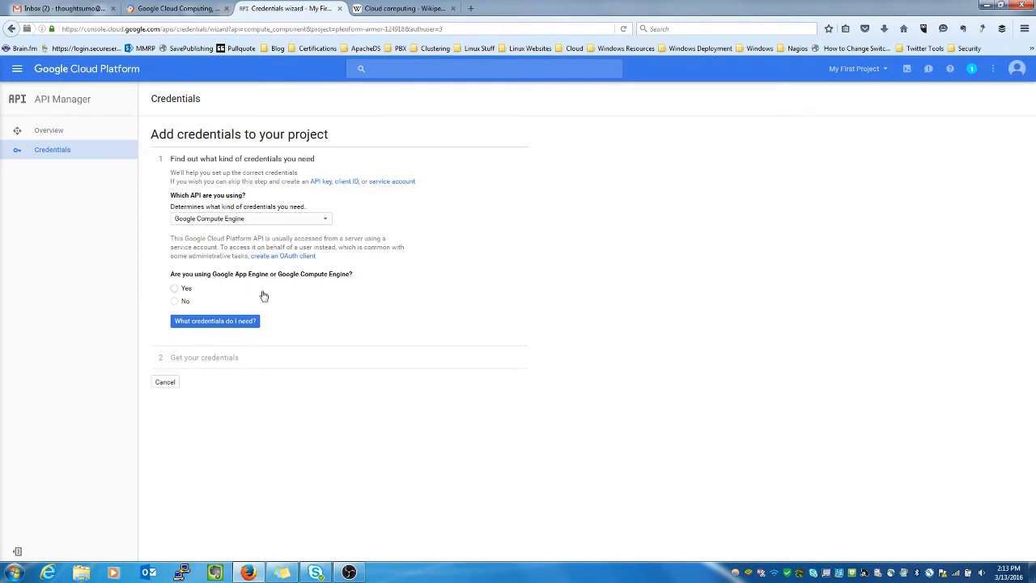
Step: Answer Yes to using Compute Engine, confirm no new credentials are needed, and finish the wizard
click(174, 289)
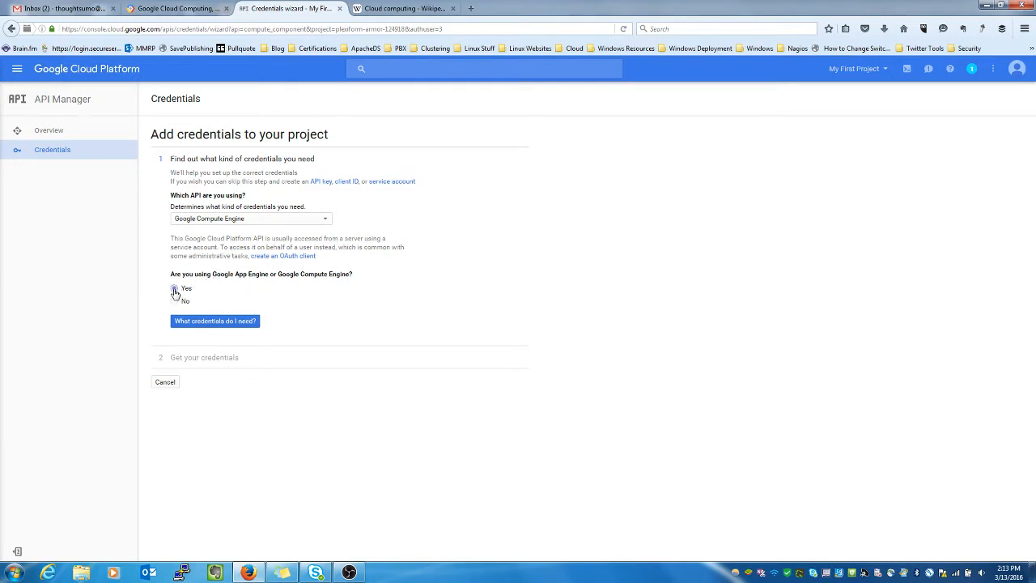
click(228, 323)
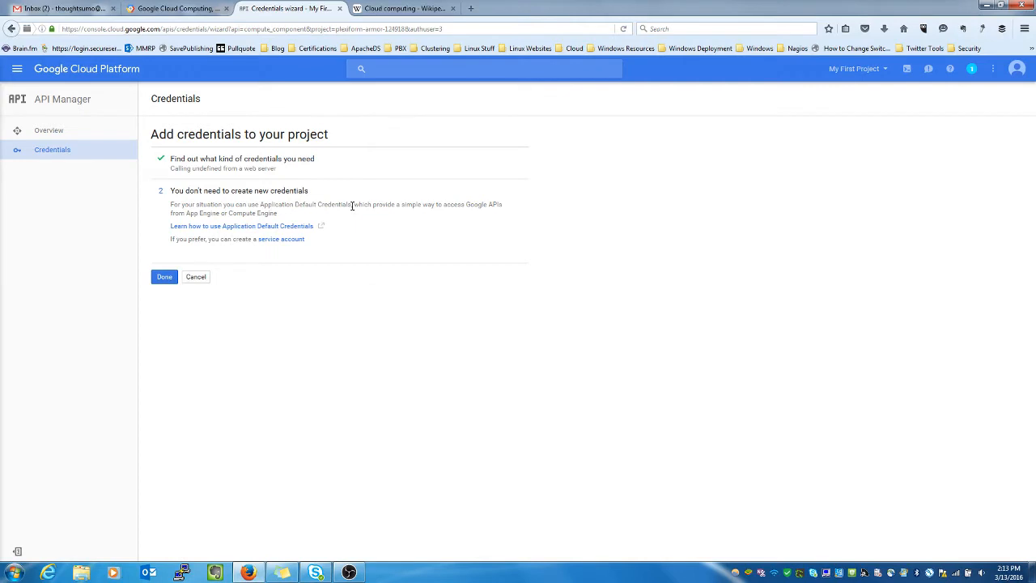
click(162, 279)
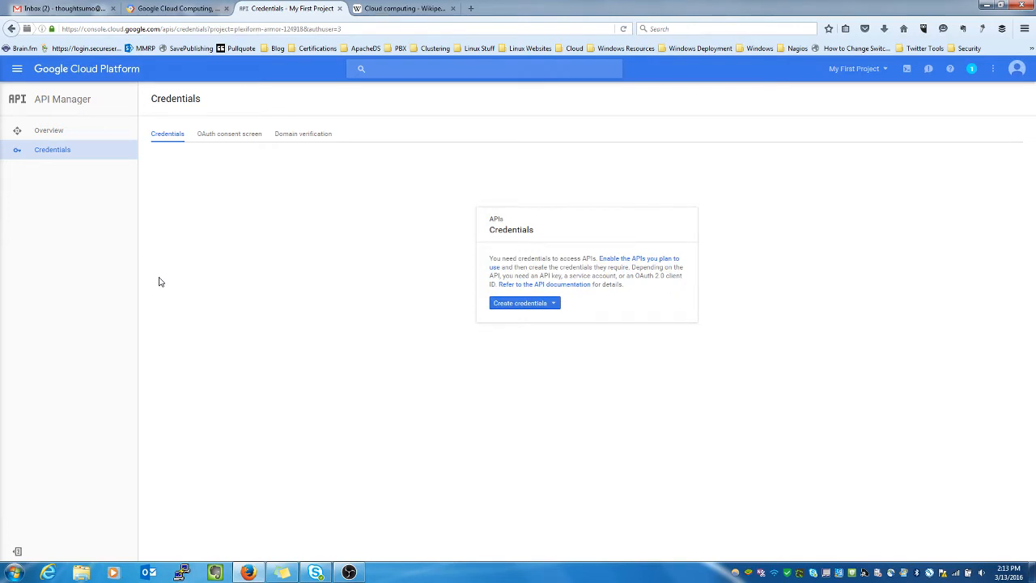
click(16, 71)
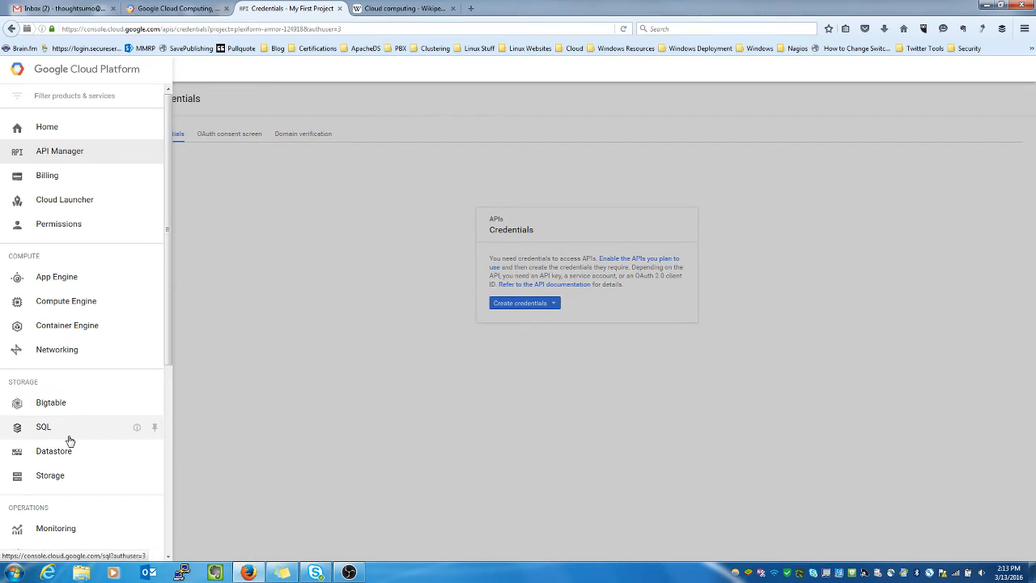
Step: Open Cloud Launcher from the console navigation menu
click(77, 209)
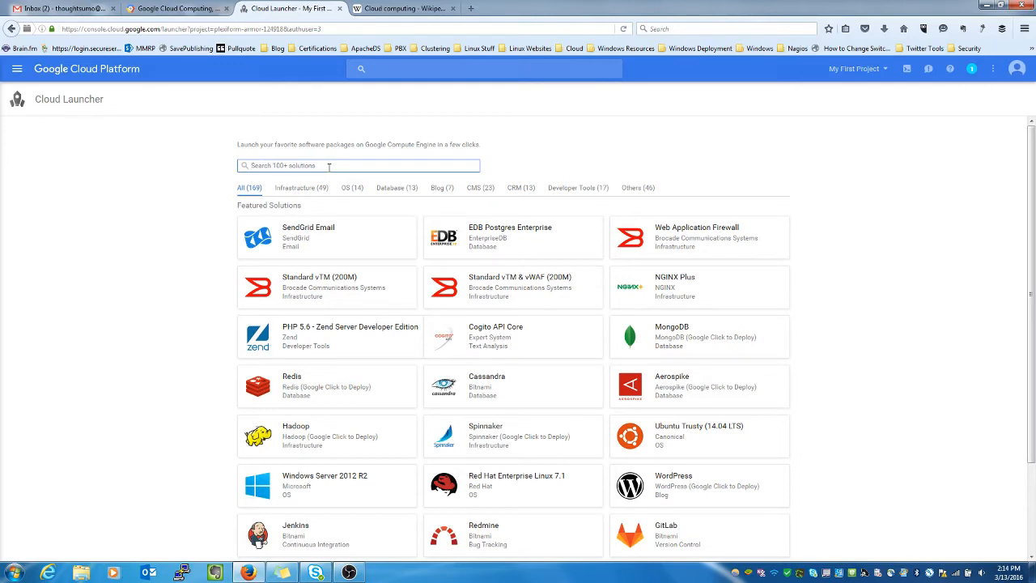
Step: Search Cloud Launcher for 'wordpress' and open the WordPress (Google Click to Deploy) listing
text(wordpress)
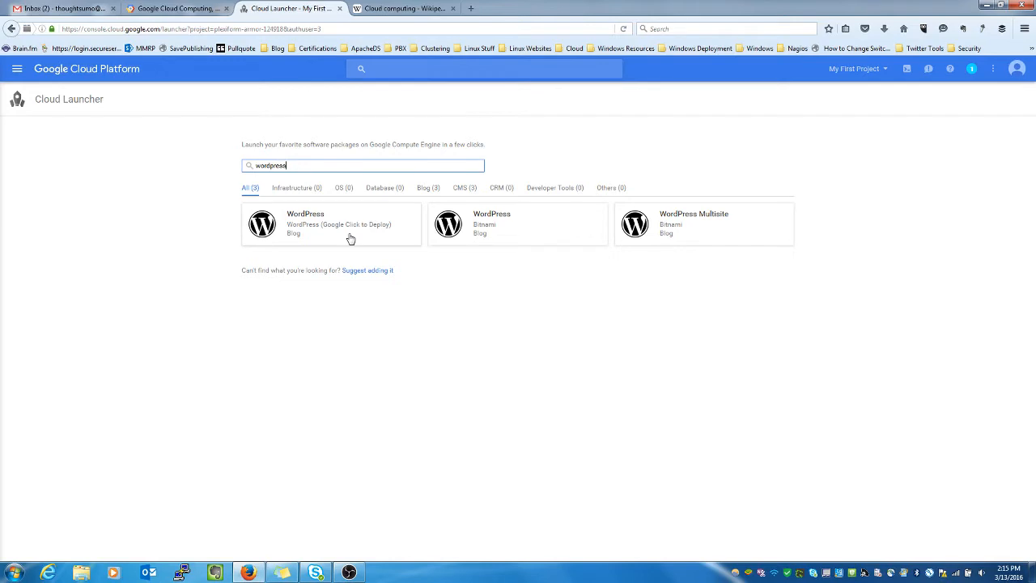
click(313, 227)
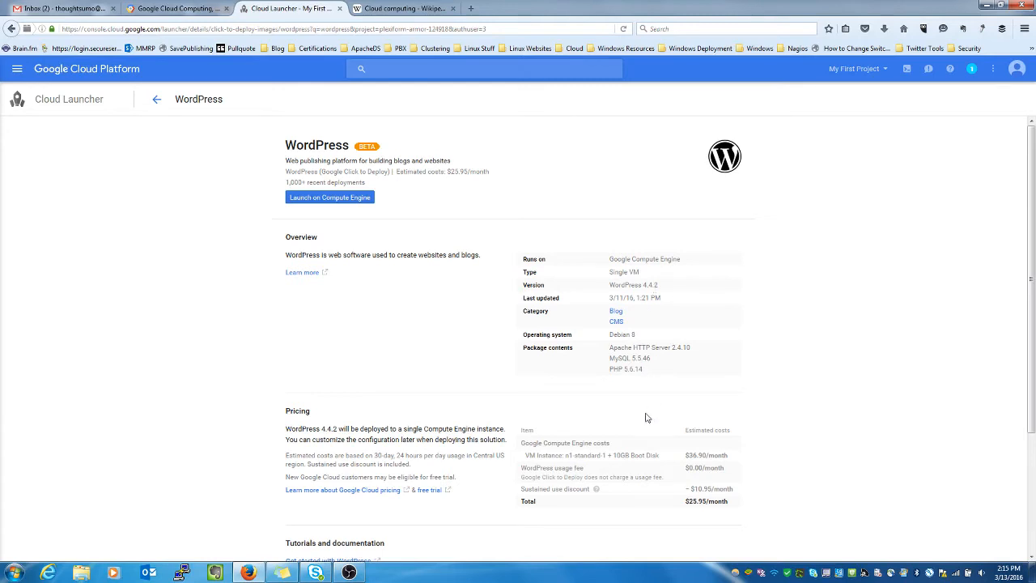
Step: Look over the WordPress details and $25.95/month pricing, then launch it on Compute Engine
scroll(648, 417, down, 4)
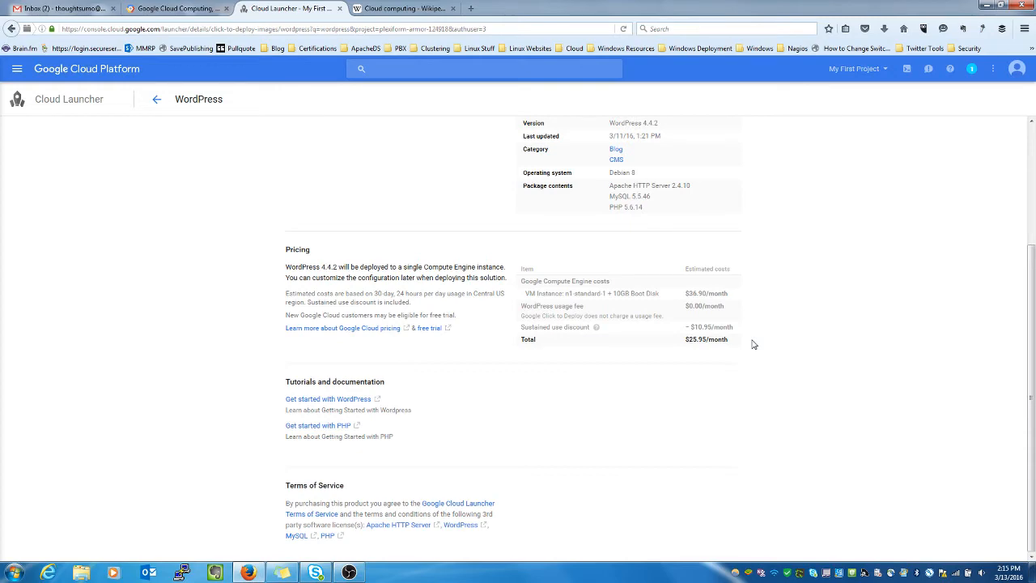
scroll(752, 344, up, 3)
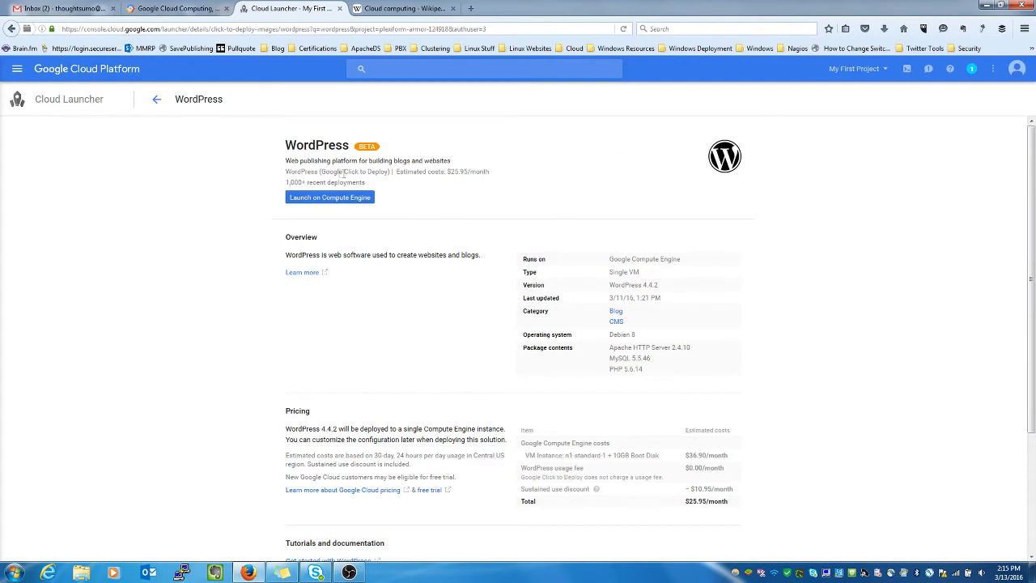
click(337, 199)
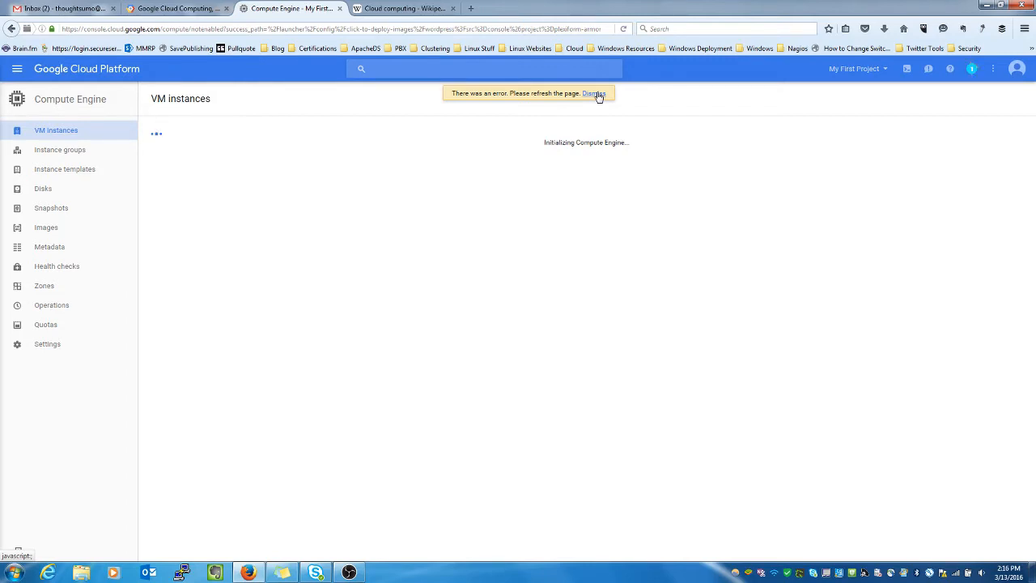
Step: Dismiss the refresh error banner so the New WordPress deployment form loads
click(595, 94)
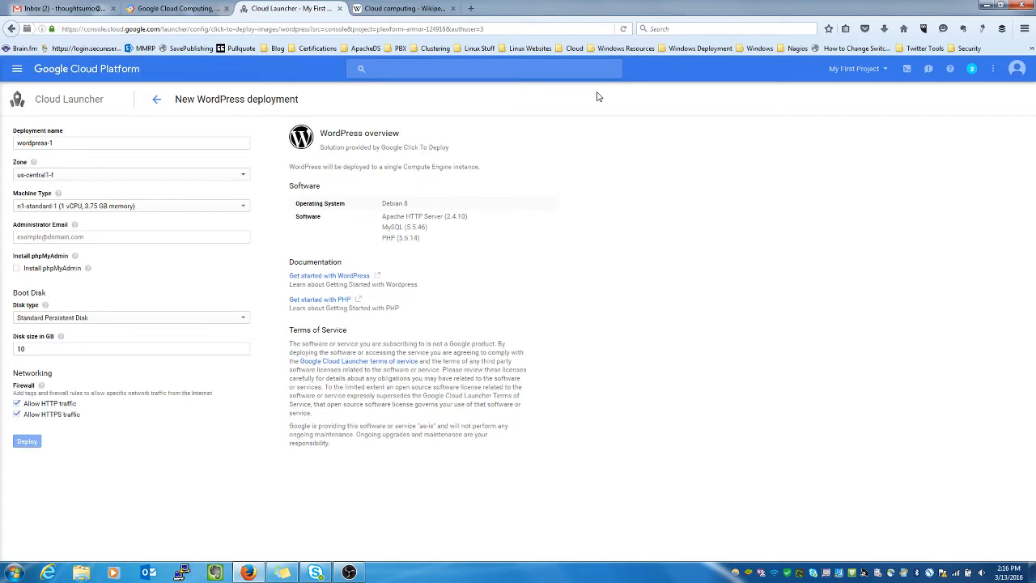
Step: Rename the deployment from wordpress-1 to wordpress1 and move it to zone us-central1-b
click(76, 144)
triple_click(75, 144)
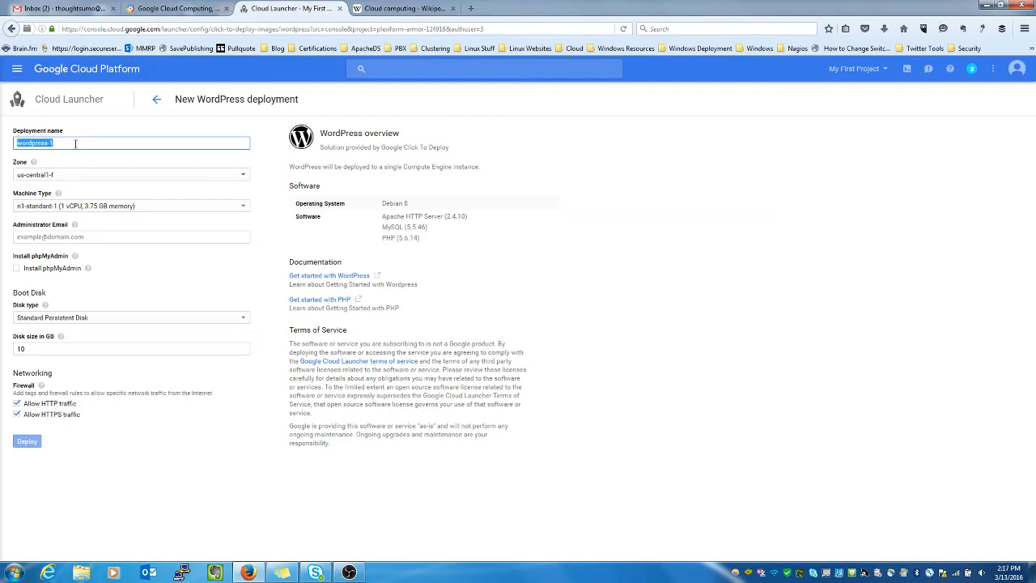
text(wordpress)
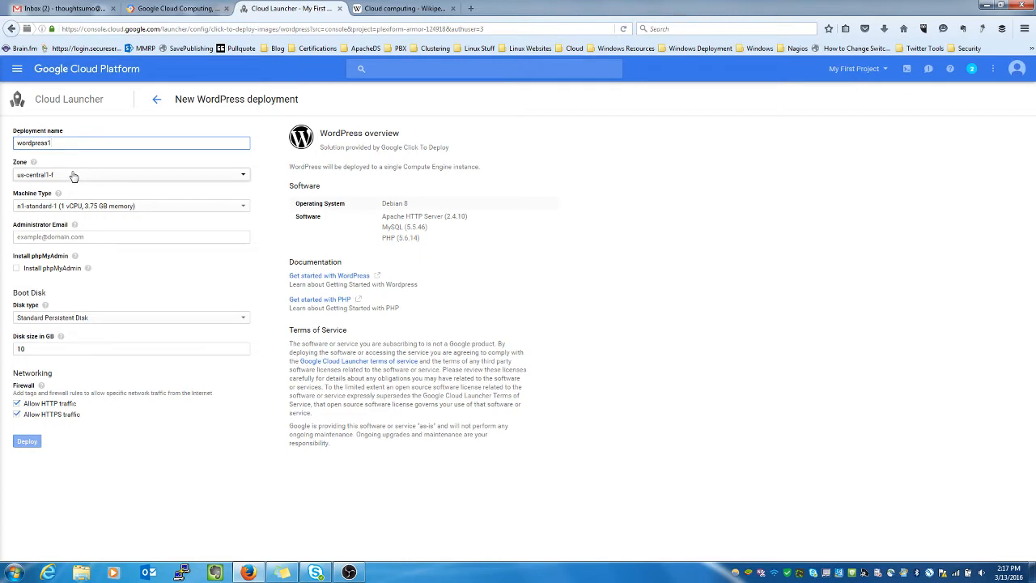
click(73, 176)
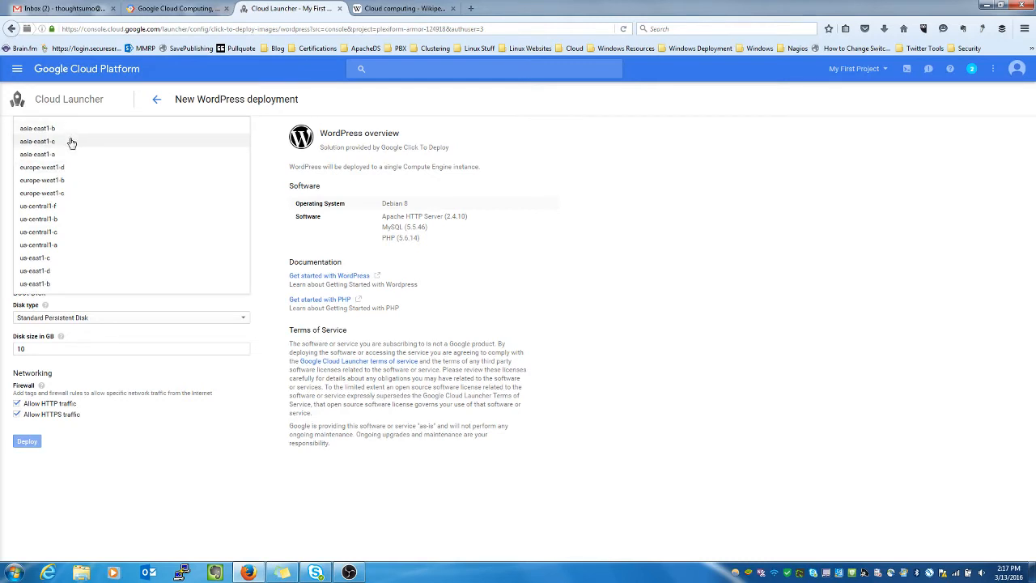
click(59, 222)
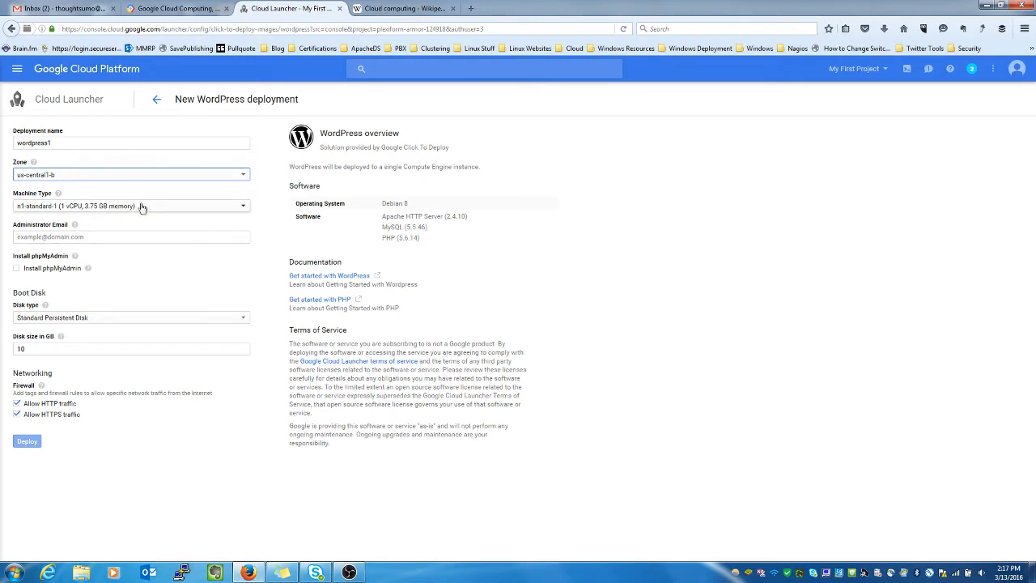
Step: Change the machine type from n1-standard-1 to f1-micro (1 vCPU, 0.6 GB memory)
click(101, 212)
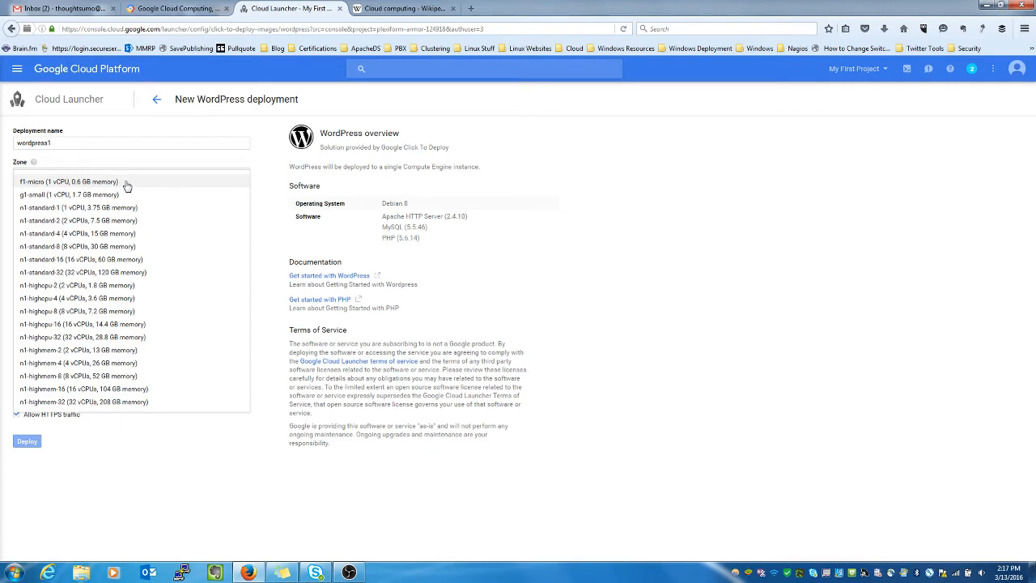
click(127, 184)
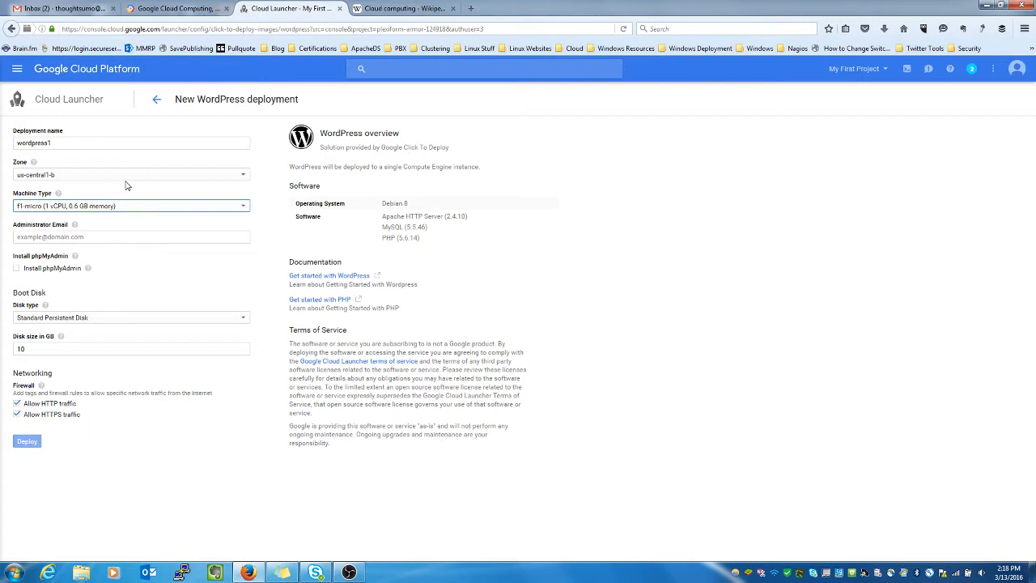
click(85, 237)
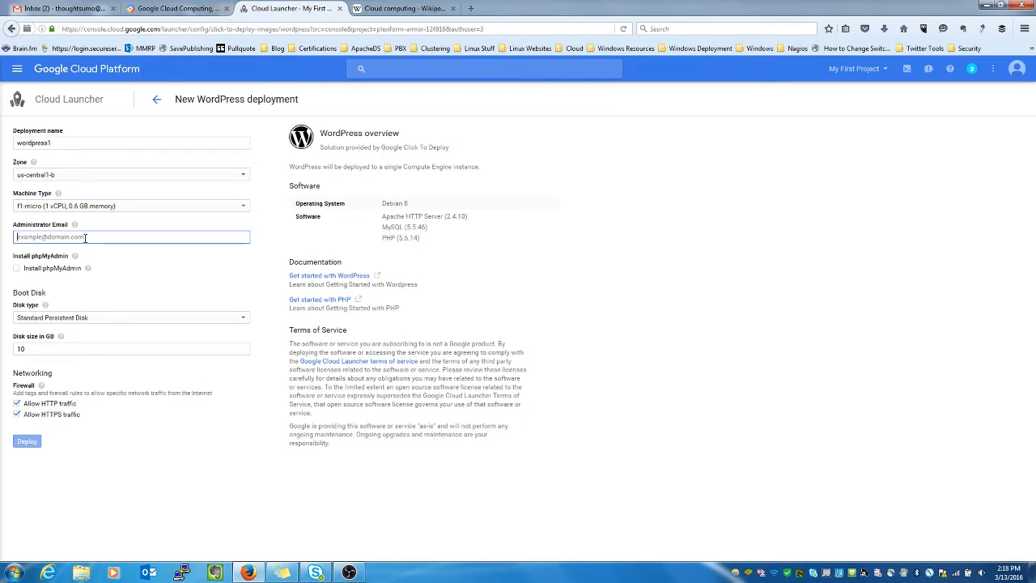
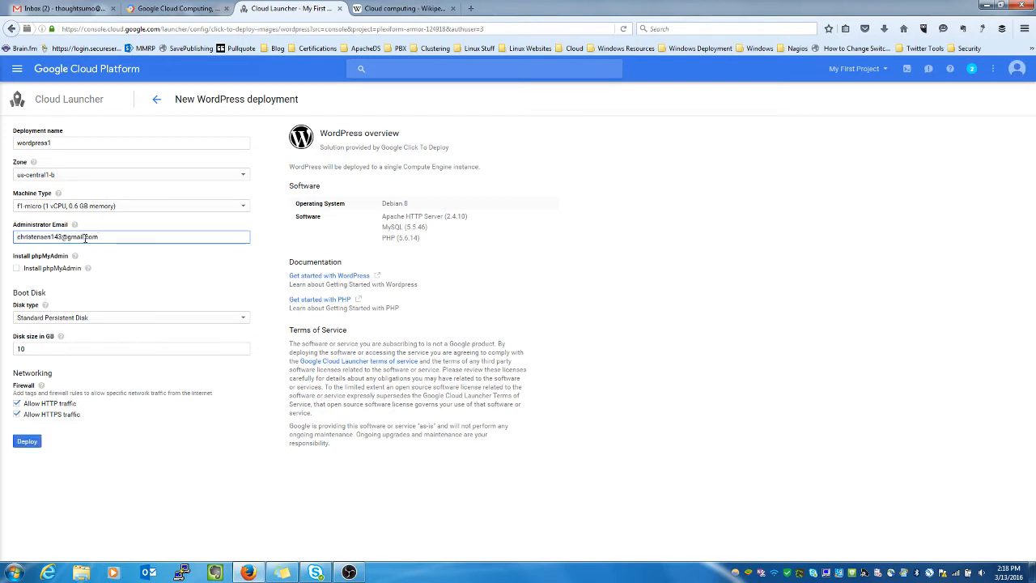
Step: Enter the administrator email, include phpMyAdmin, and use a 50 GB SSD persistent boot disk
click(15, 269)
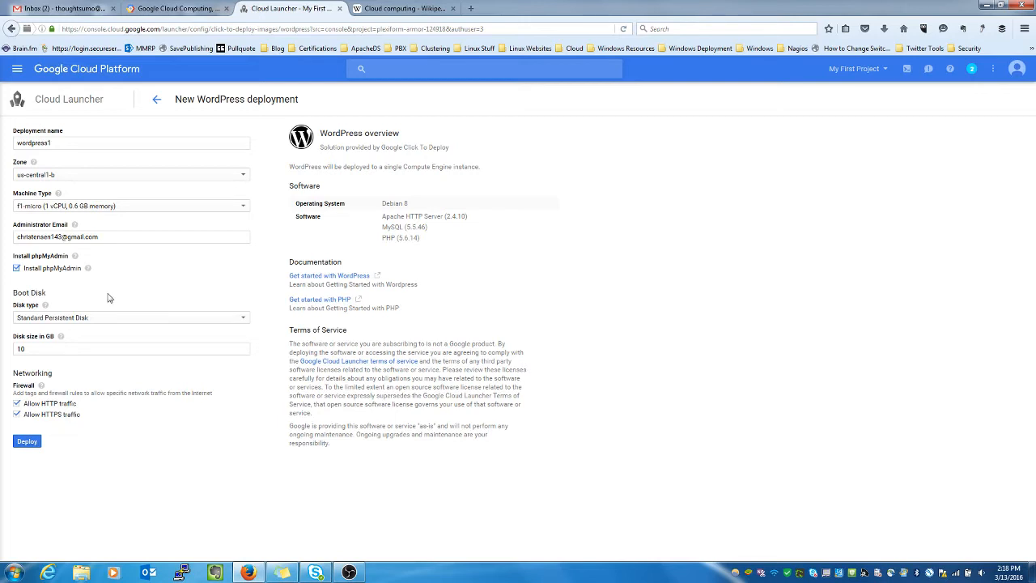
click(72, 322)
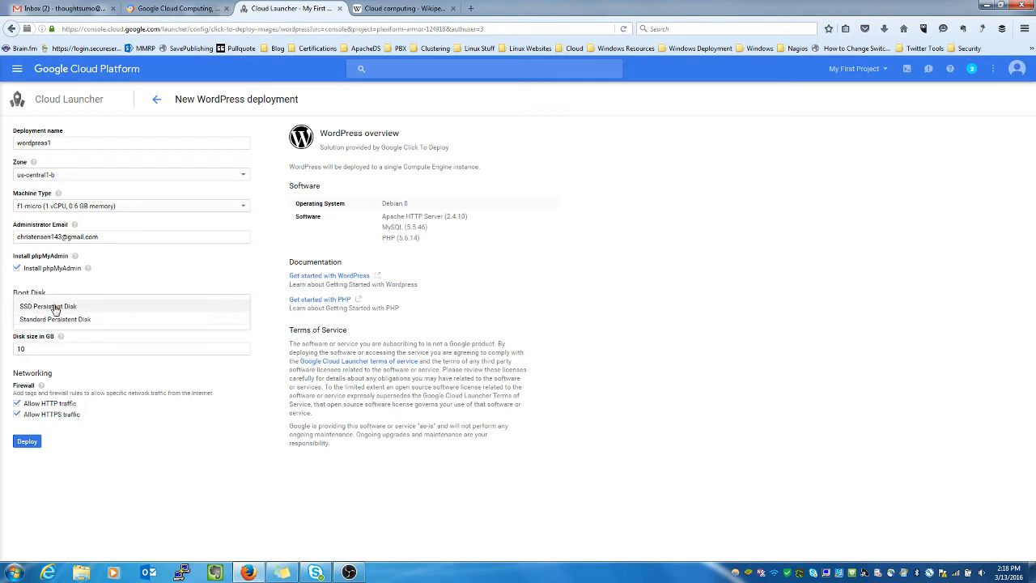
click(103, 308)
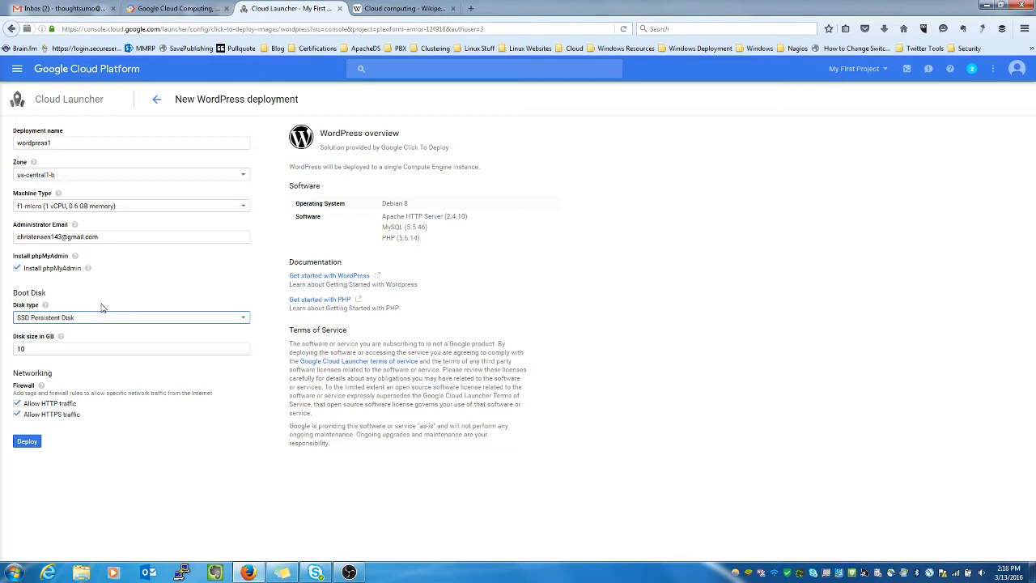
click(57, 353)
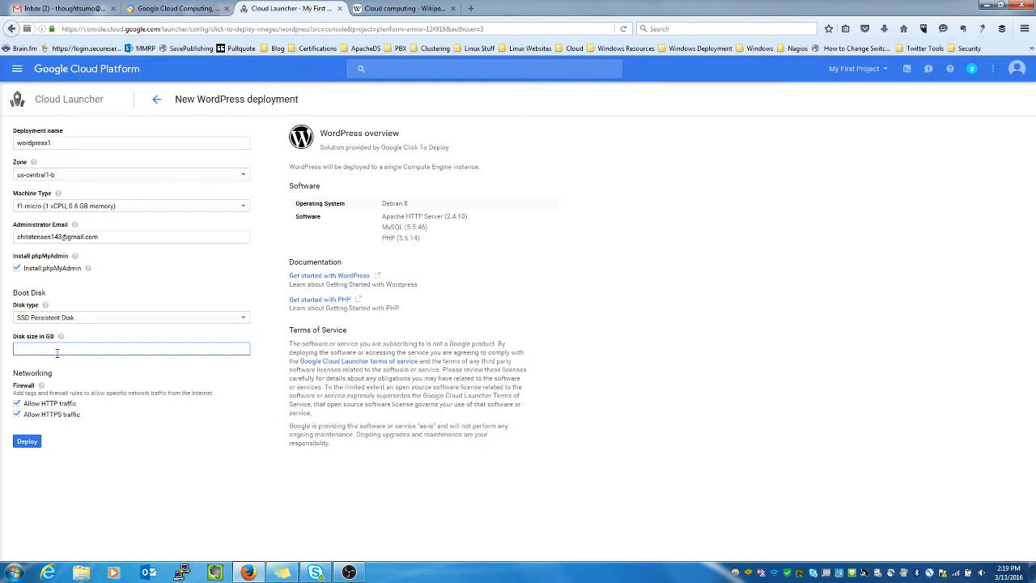
text(50)
Step: Deploy wordpress1 and let Deployment Manager finish creating it
click(26, 442)
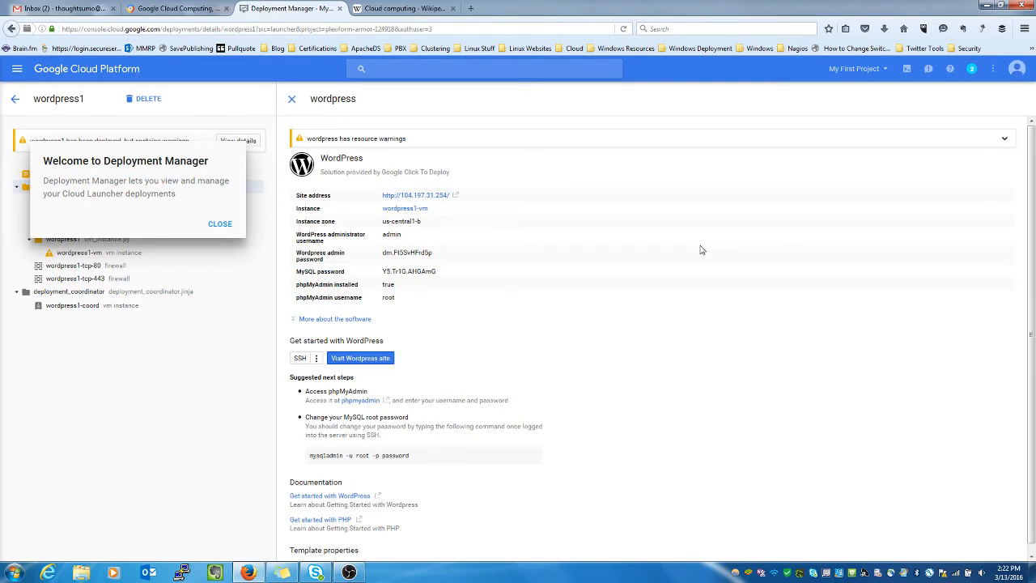
Step: Close the Deployment Manager welcome message and select the WordPress admin password to copy
click(214, 225)
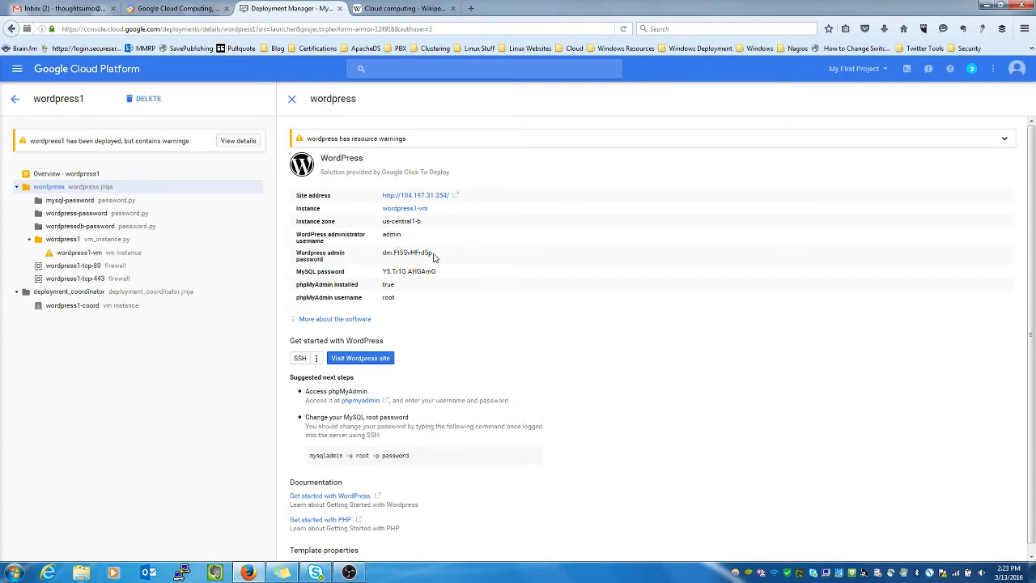
drag(434, 255, 384, 253)
Step: Open the WordPress site and log in as admin with the copied password, not saving the login
click(373, 364)
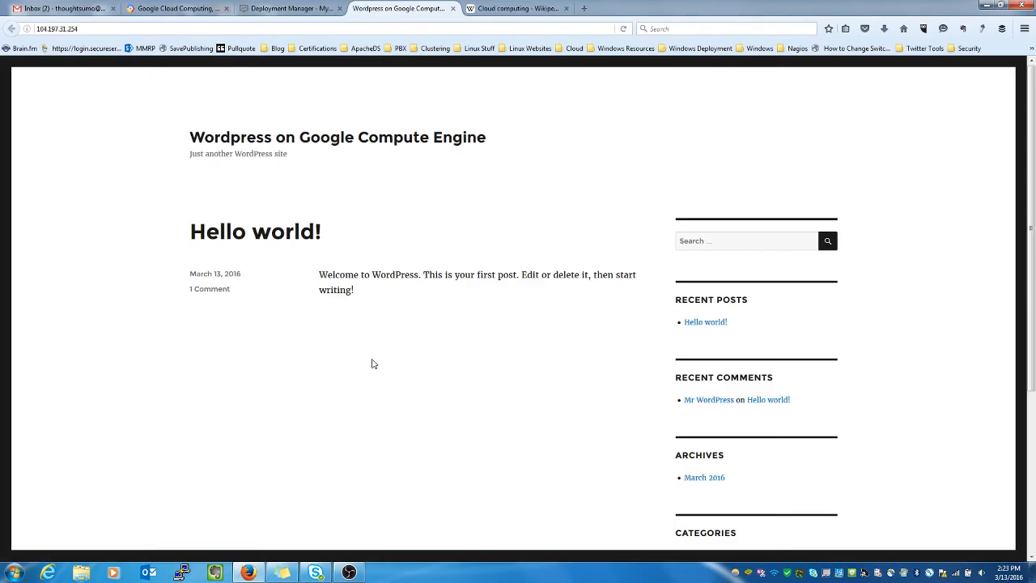
scroll(373, 364, down, 3)
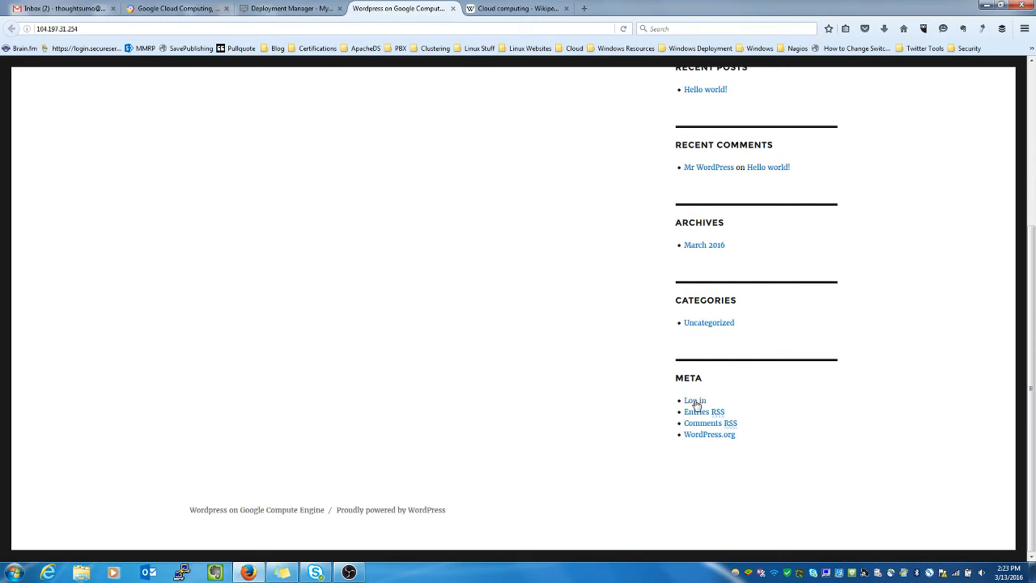
click(694, 401)
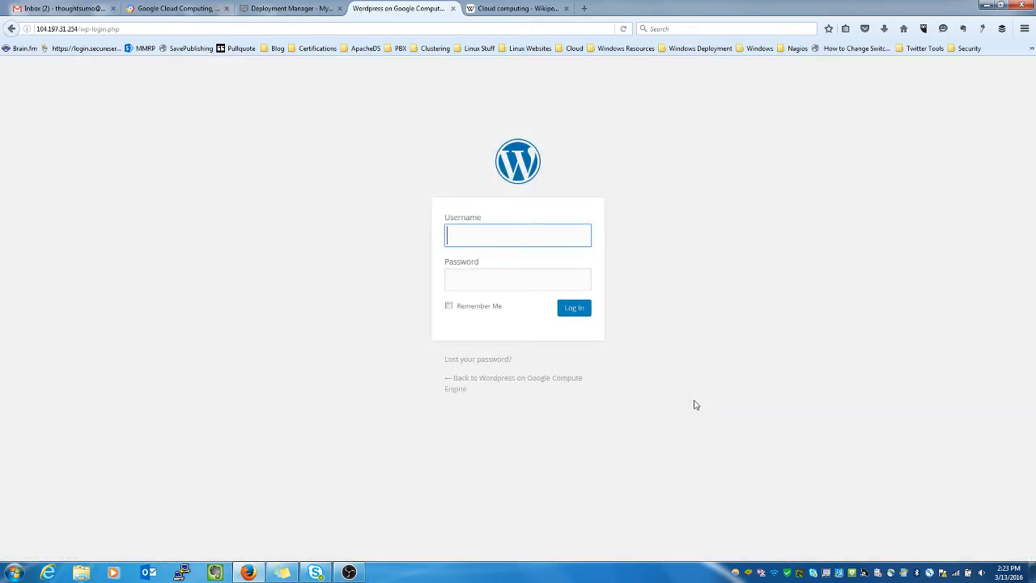
text(admin)
key(Tab)
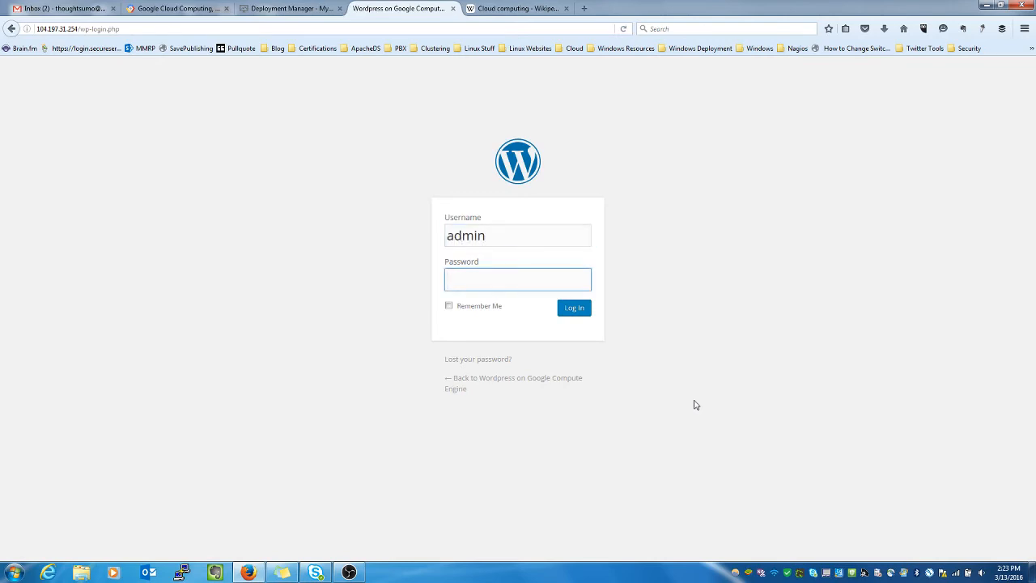
key(ctrl+v)
click(579, 311)
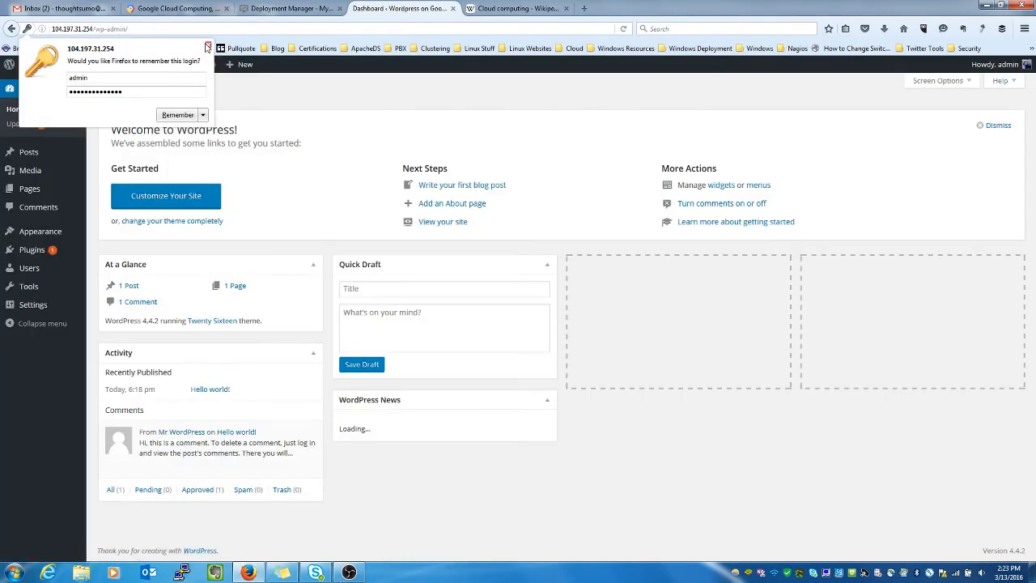
click(208, 46)
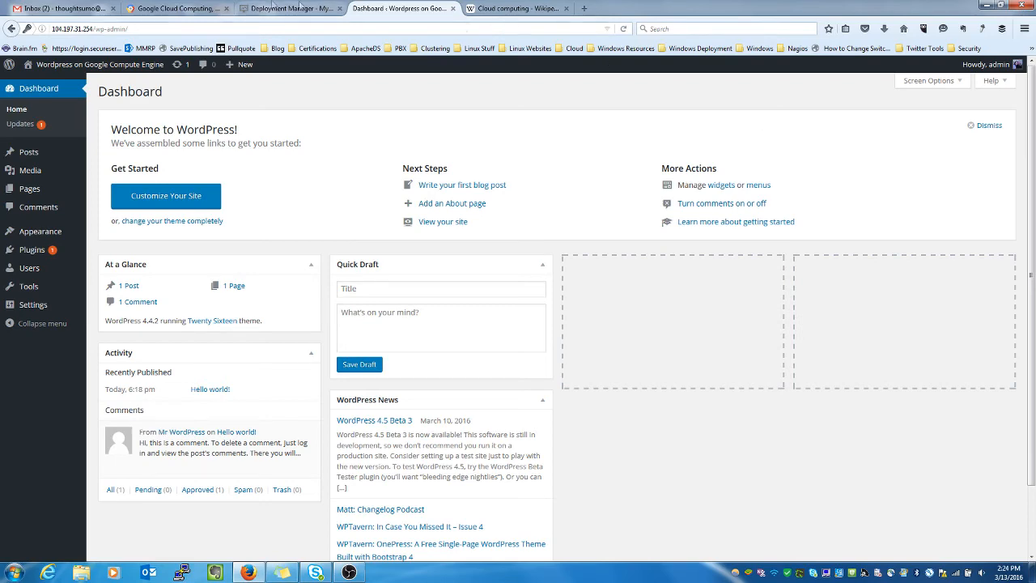
Step: Return to the wordpress1 deployment, then go to Networking's External IP addresses page
click(174, 12)
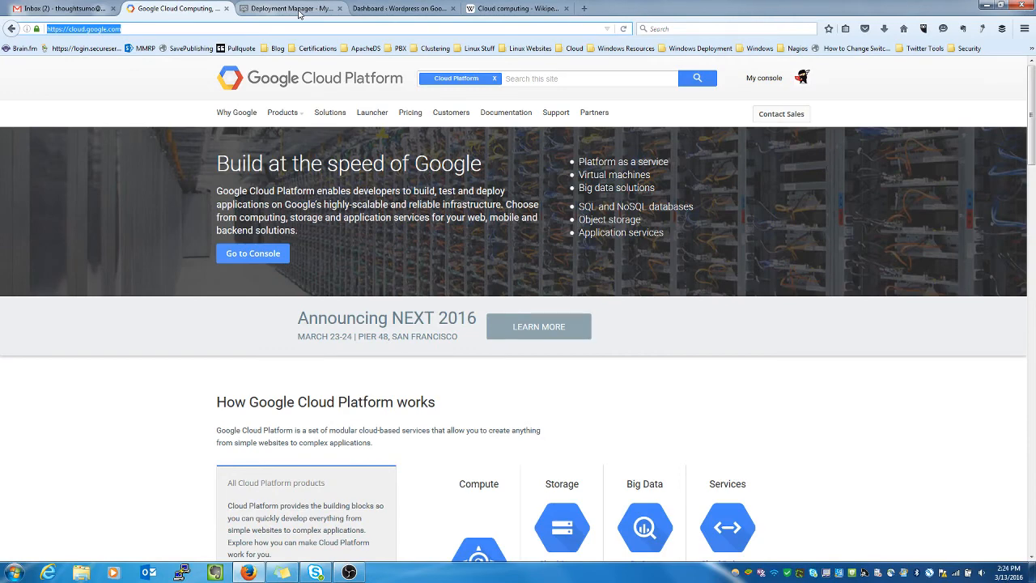
click(291, 9)
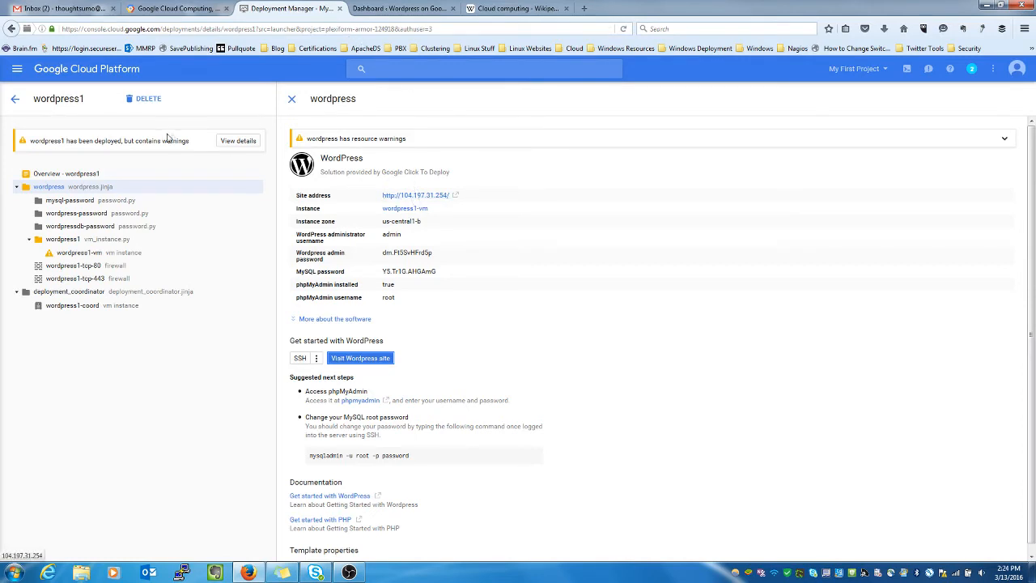
click(16, 71)
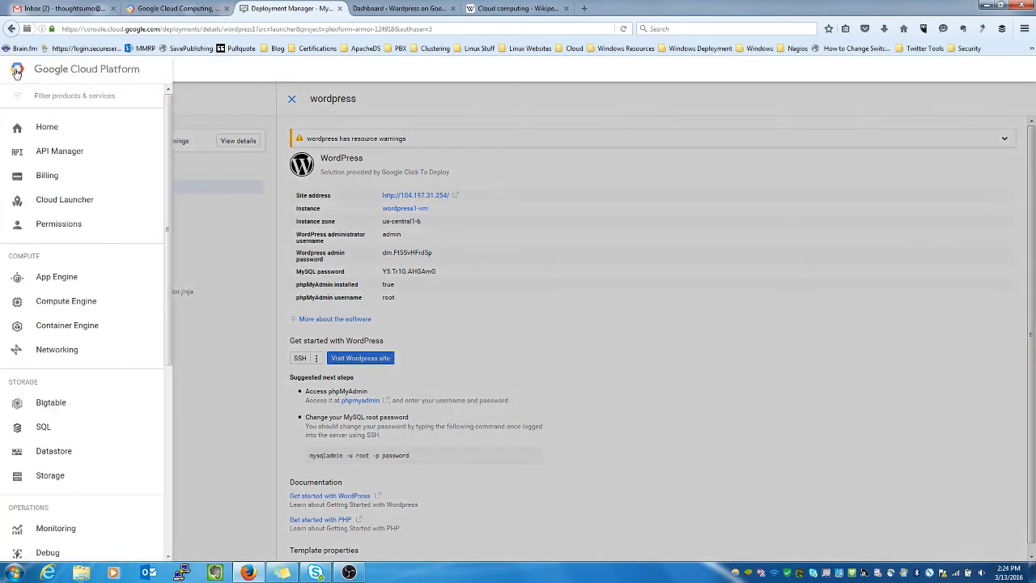
click(56, 350)
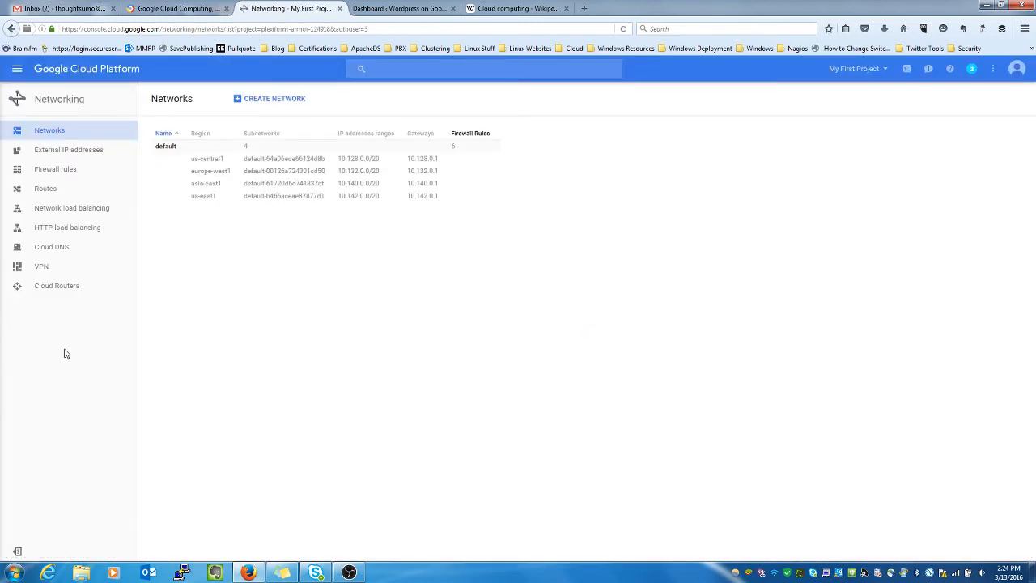
click(89, 151)
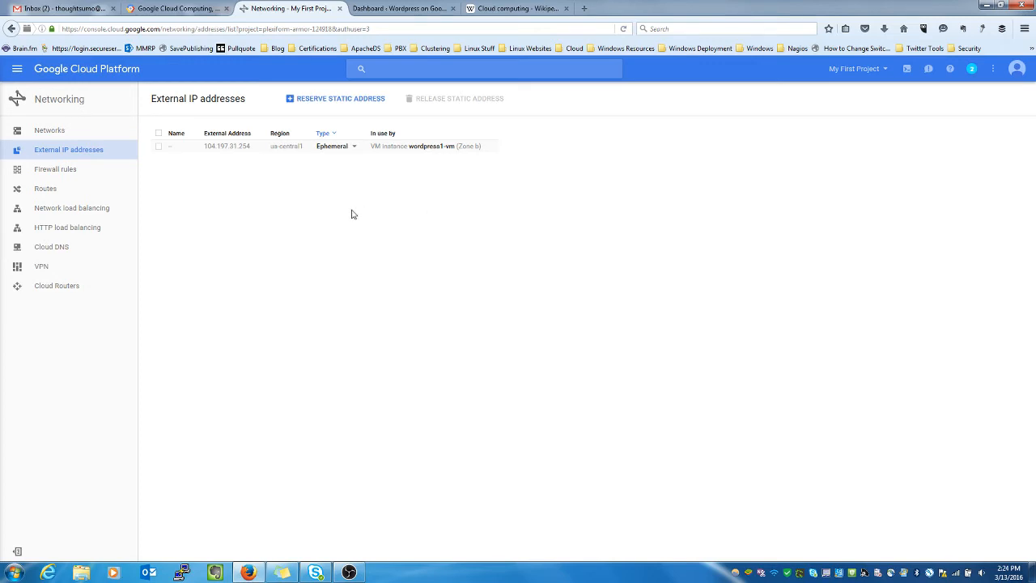
click(355, 153)
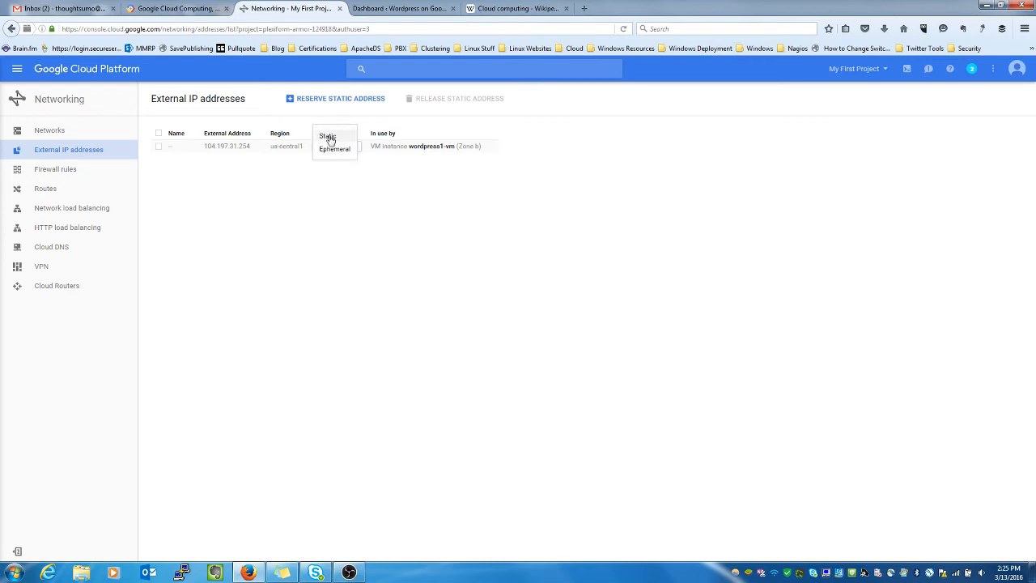
click(327, 136)
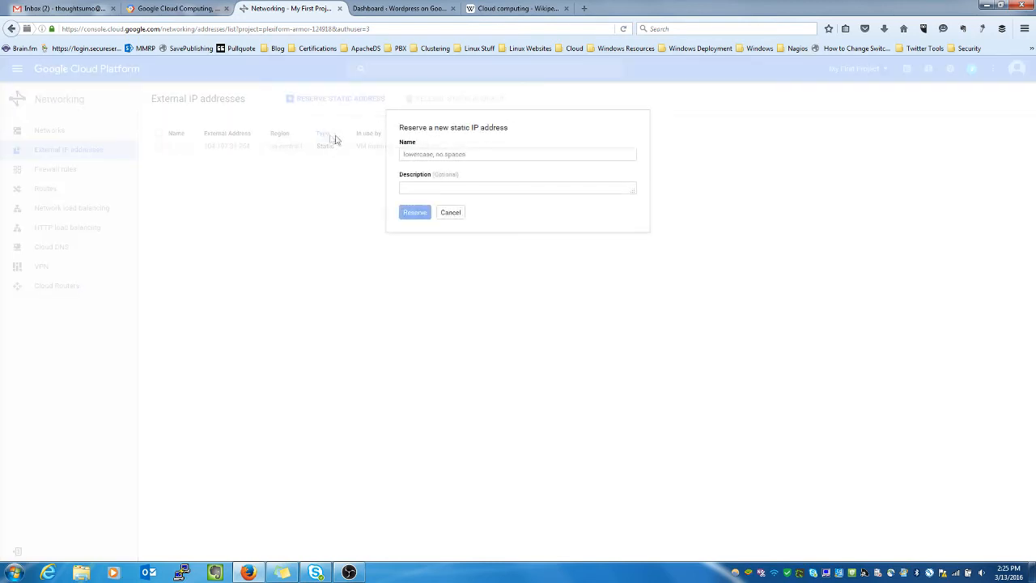
click(523, 153)
text(wordpress1)
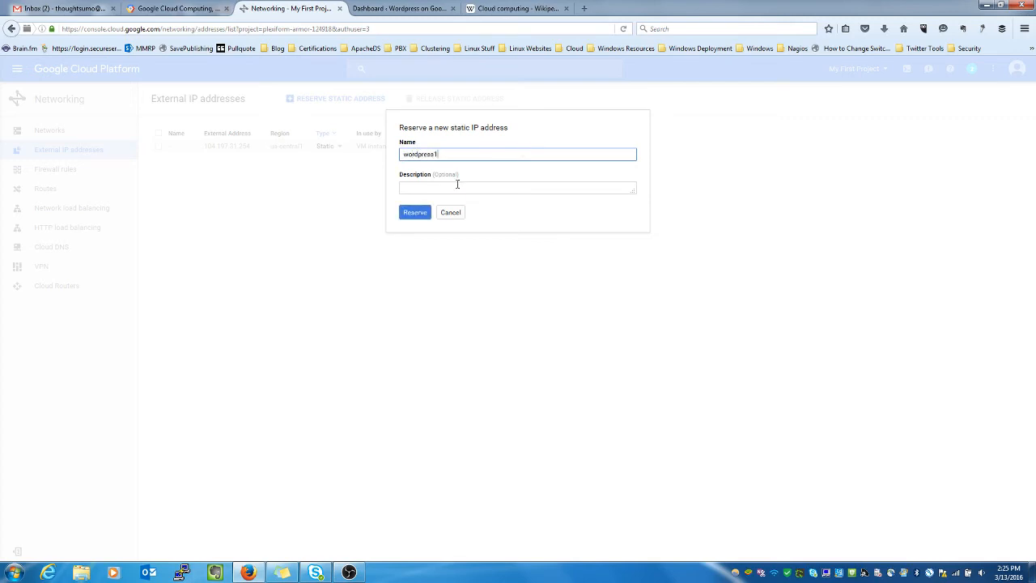
click(414, 215)
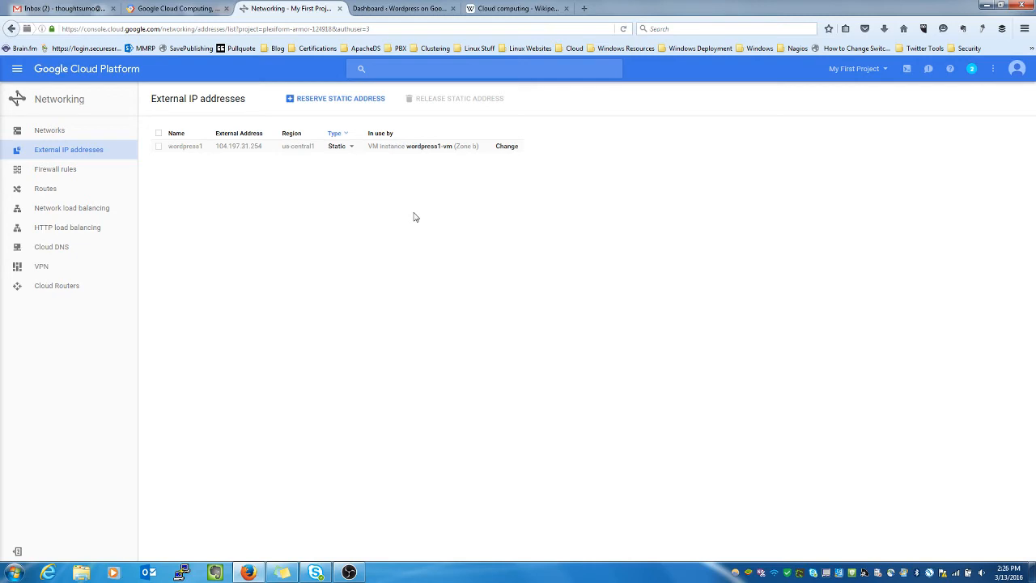
Step: Go to the Home dashboard for My First Project from the products menu
click(17, 73)
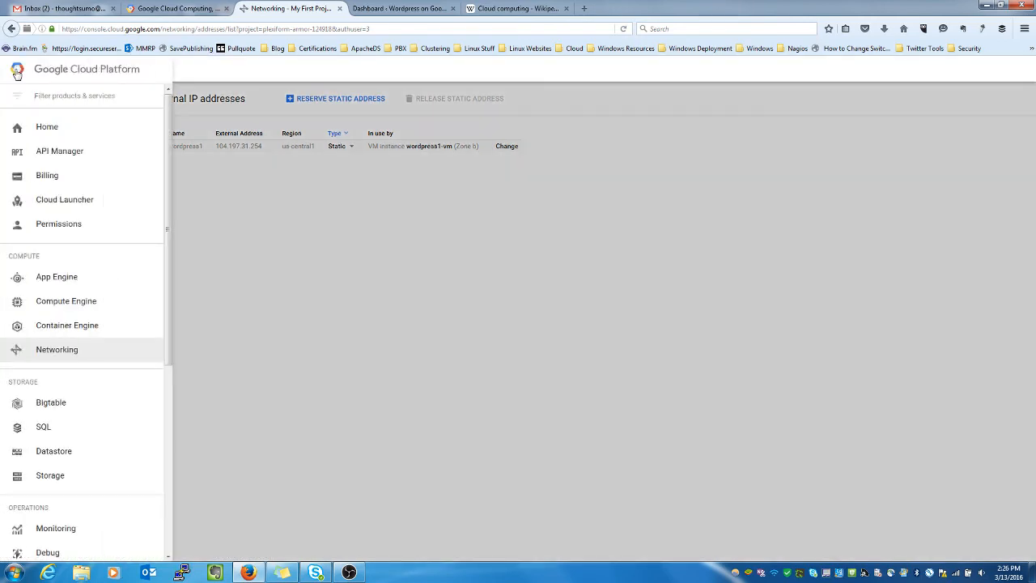
click(51, 130)
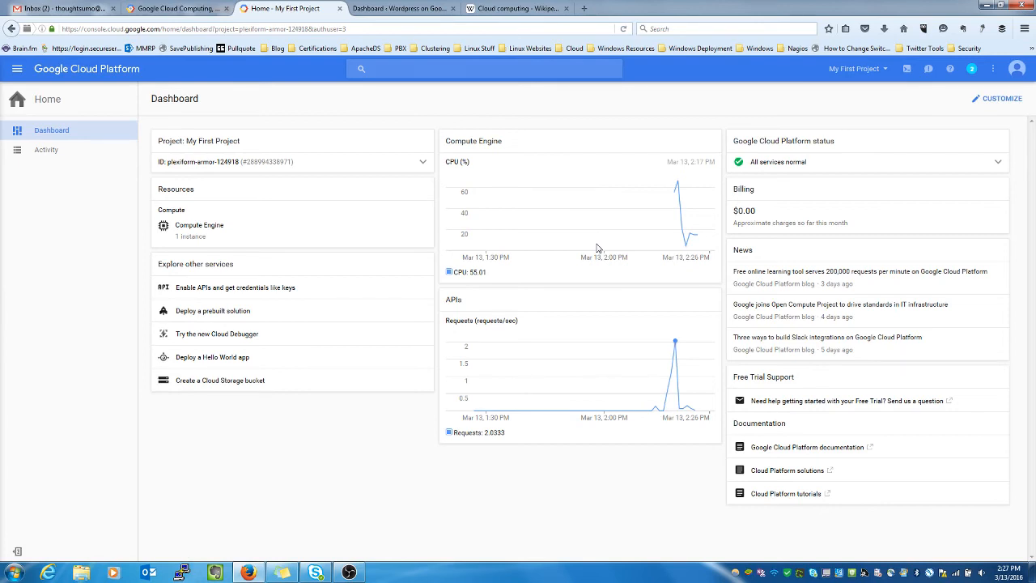
Step: Open the Compute Engine VM instances list from the dashboard's Resources card
click(201, 232)
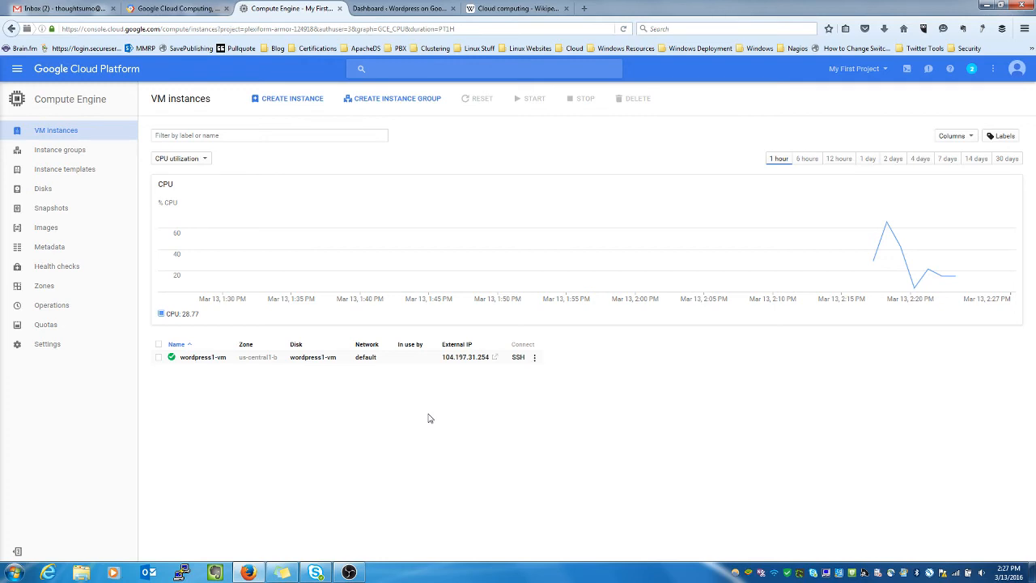
Step: Open an SSH session to wordpress1-vm in a browser window from the SSH dropdown
click(535, 361)
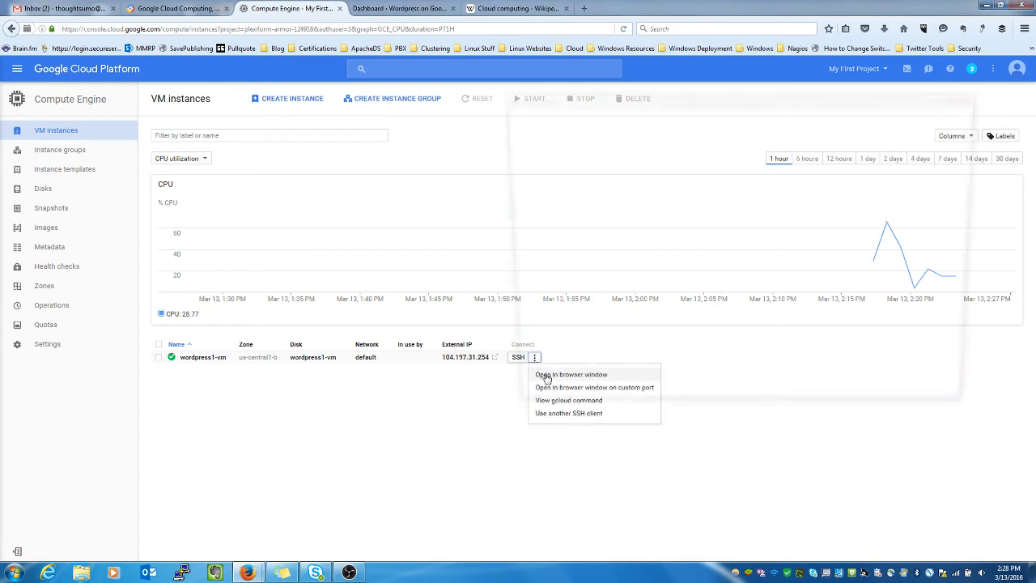
click(546, 378)
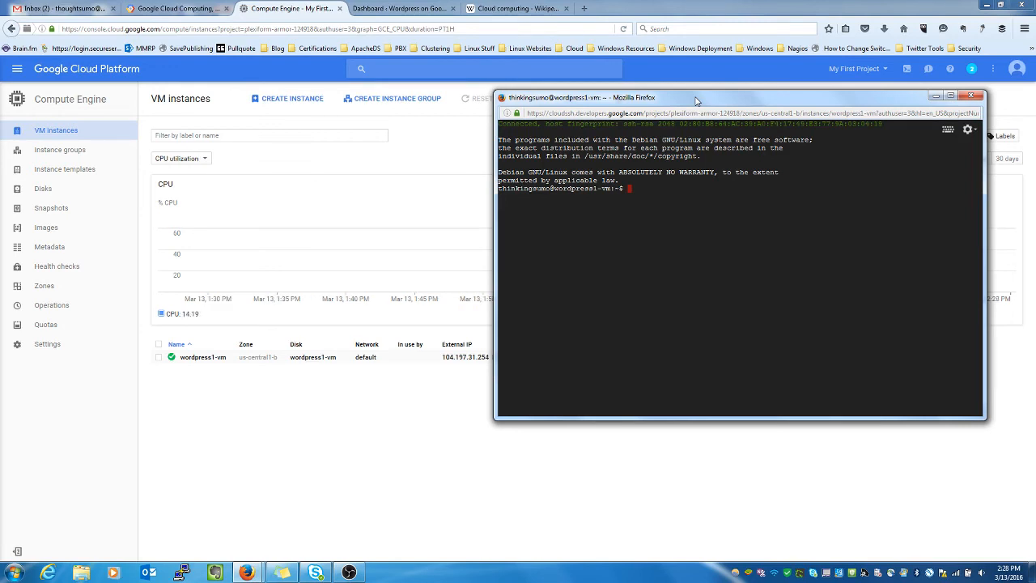
Step: Run sudo su -, cd /var/www/html, then ls -la to list the WordPress files as root
text(sudo su -)
key(Return)
text(cd /)
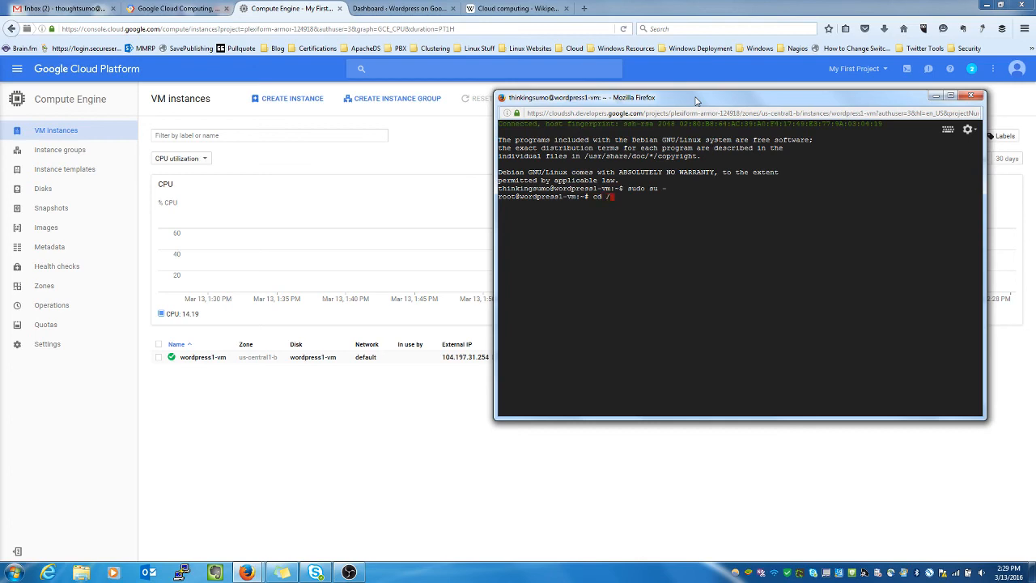
text(var/www/html)
key(Return)
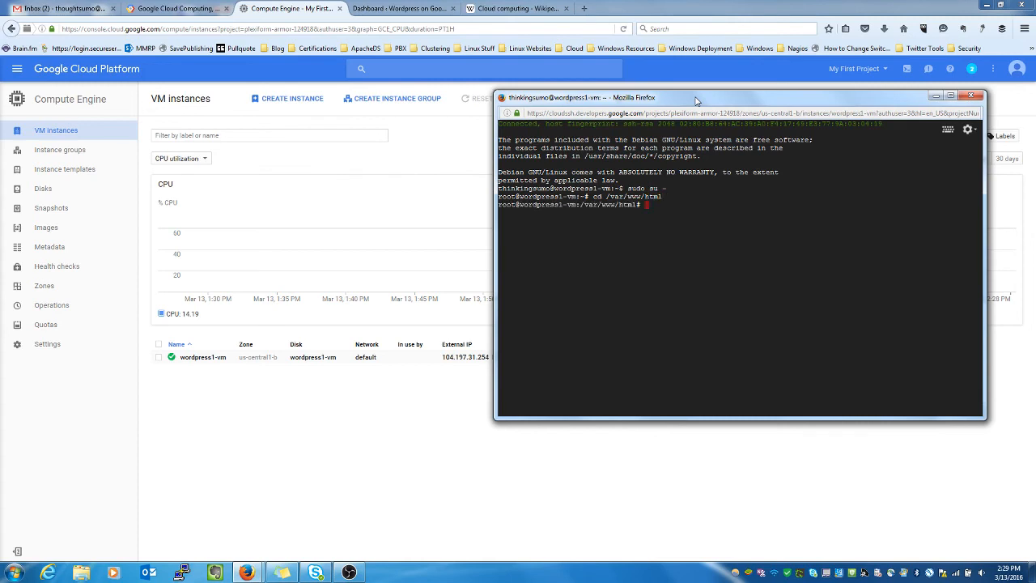
text(ls -la)
key(Return)
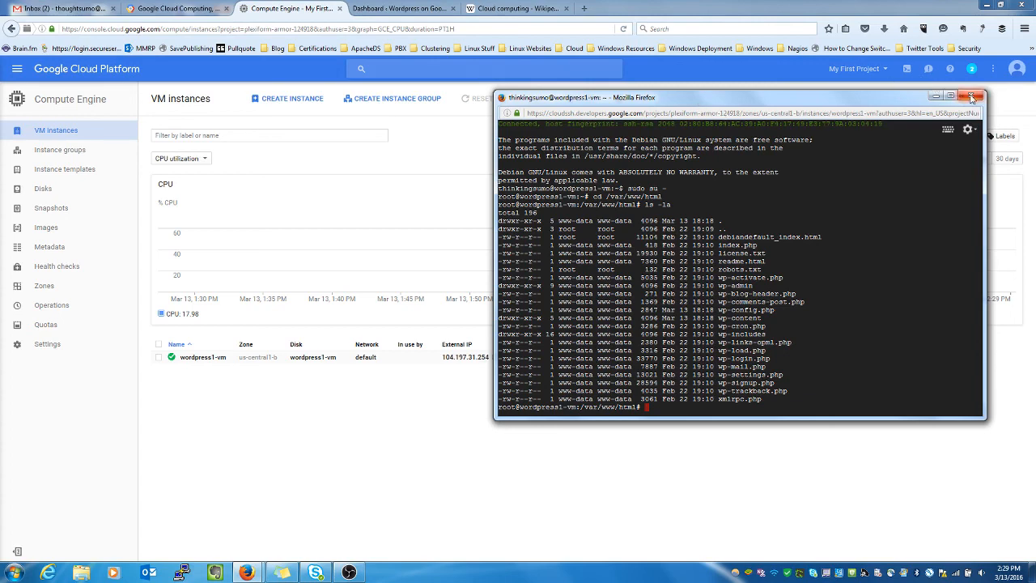
Step: Close the SSH window, confirming Leave Page, and open a new browser tab
click(972, 97)
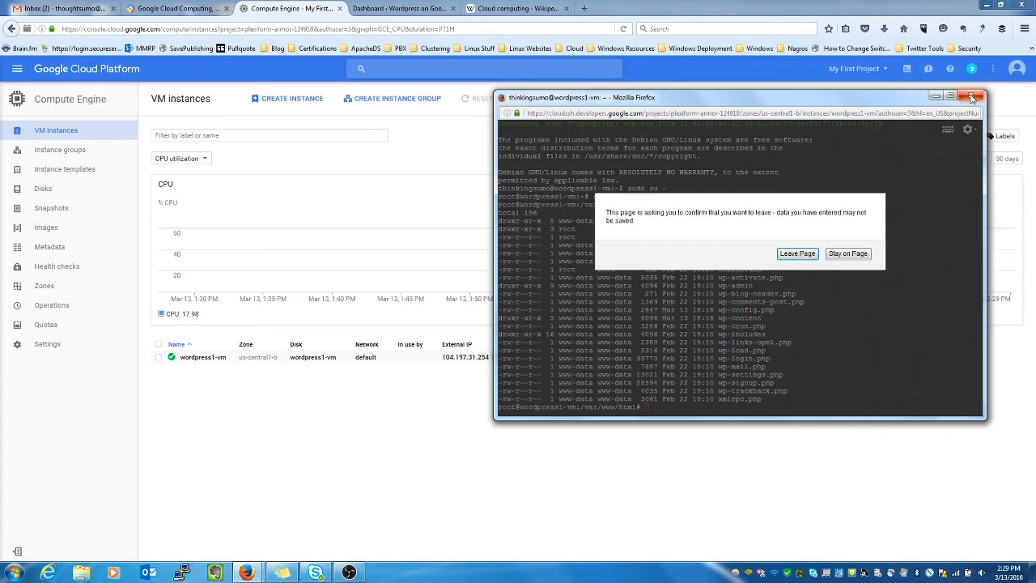
click(797, 254)
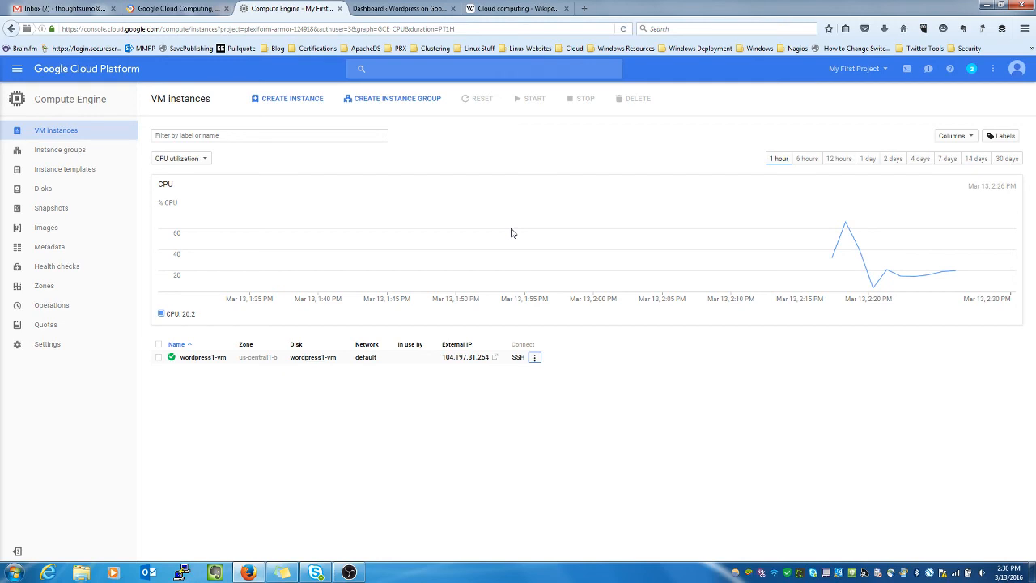
click(583, 8)
Step: Load facebook.com/thoughtsumo, then switch to the Twitter profile tab
text(facebook.com/)
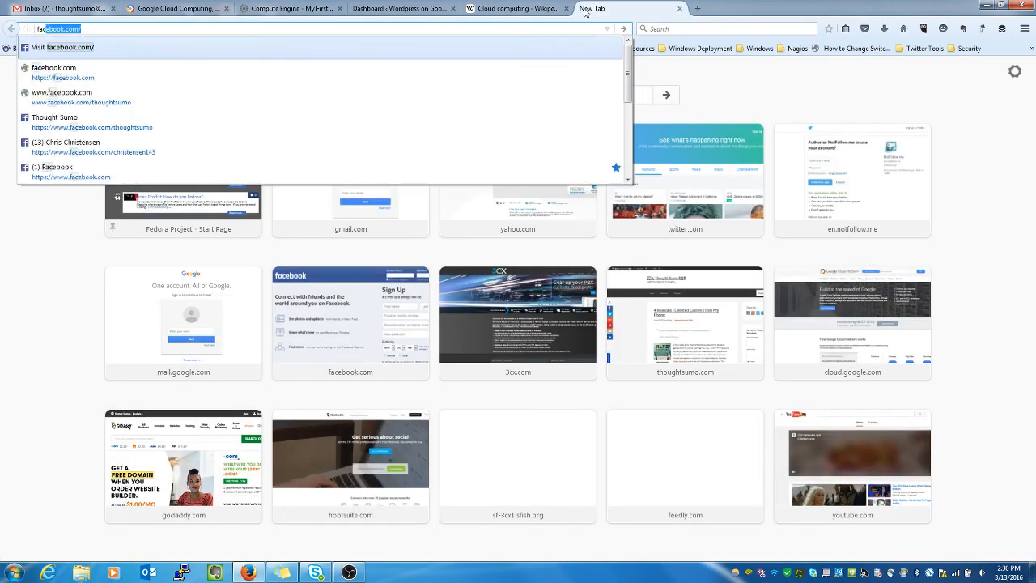
text(thoughtsumo)
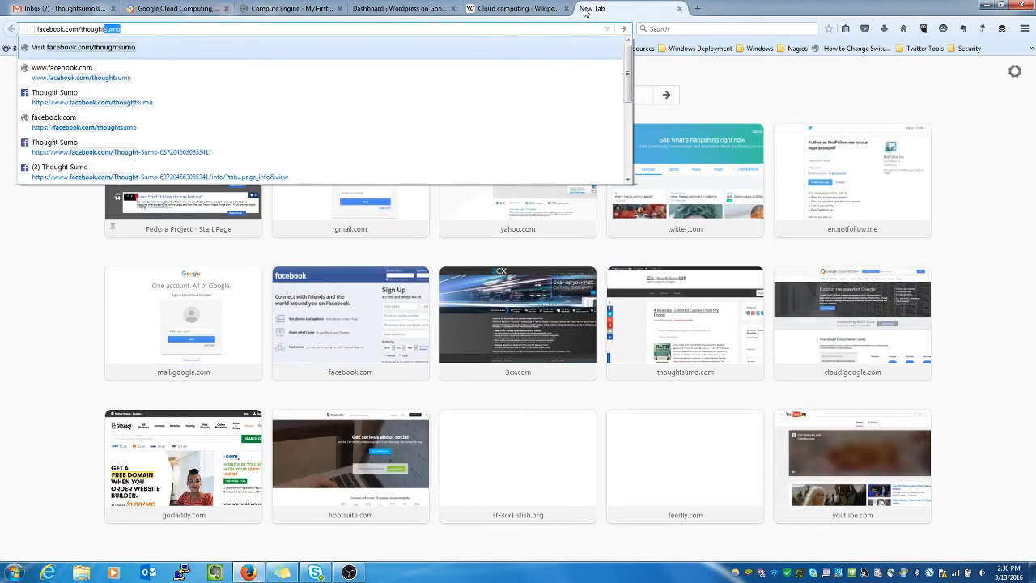
key(Return)
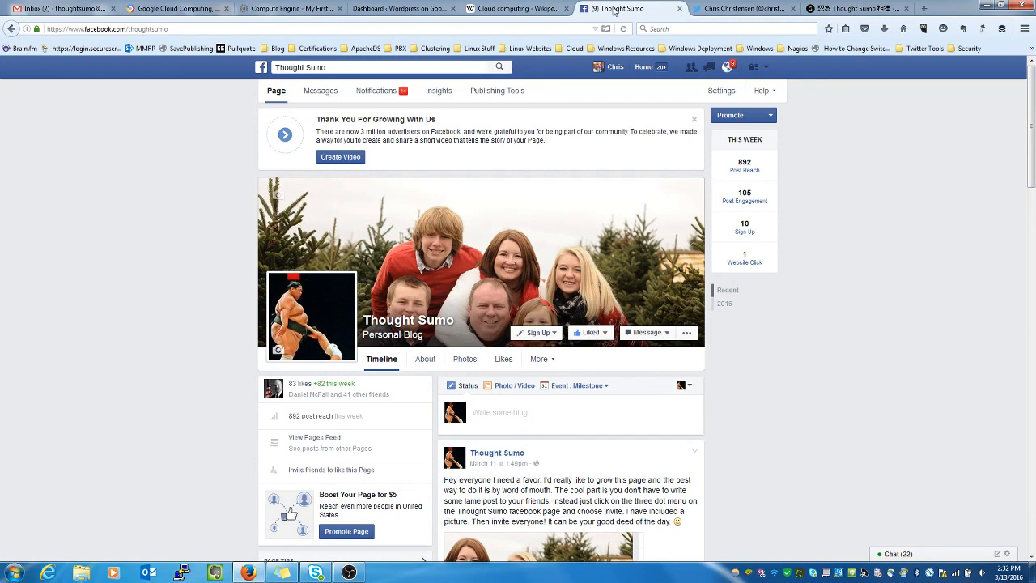
click(725, 10)
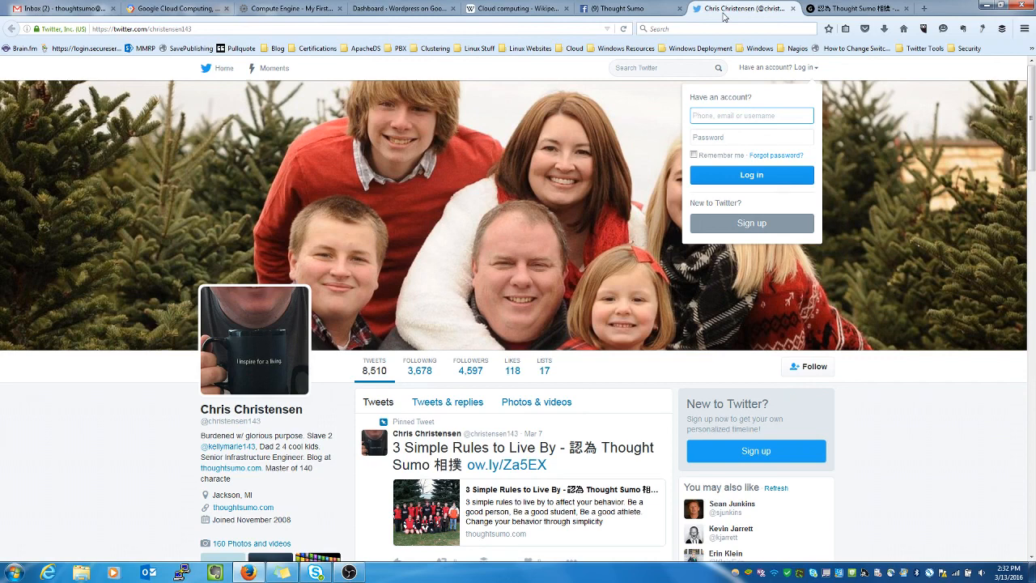
Step: Switch to the 認為 Thought Sumo 相撲 blog tab showing thoughtsumo.com
click(848, 9)
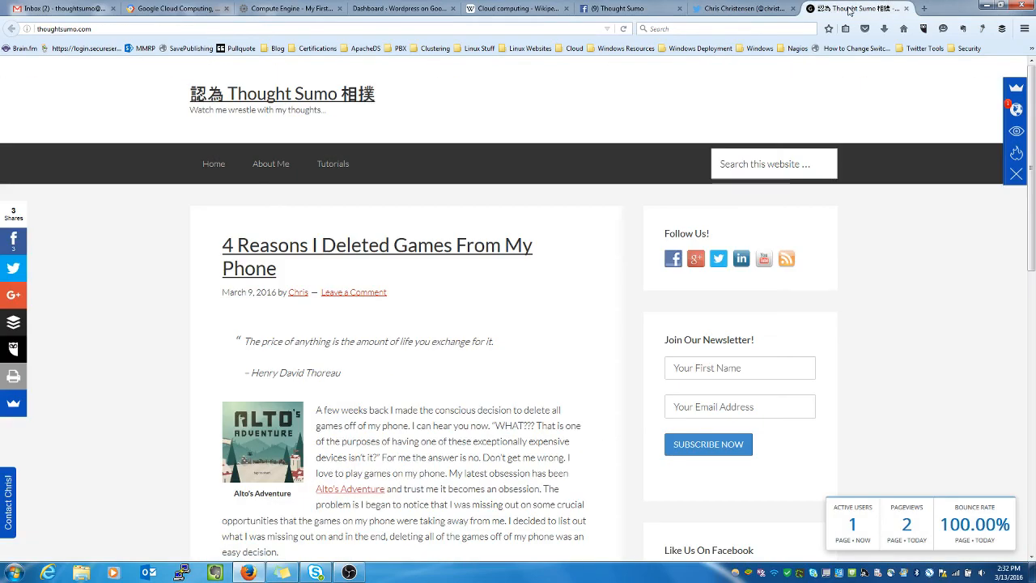